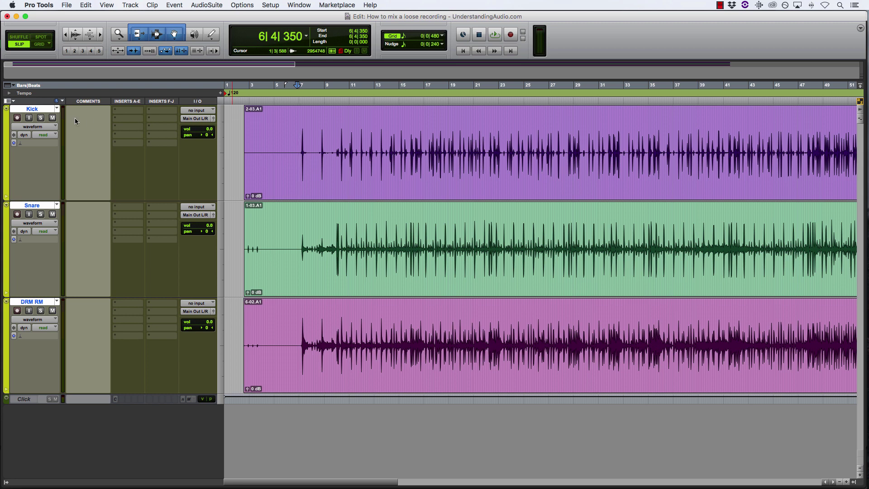
- Play the drum tracks with Kick soloed, remove the solo, and stop playback
left_click(41, 119)
key("space")
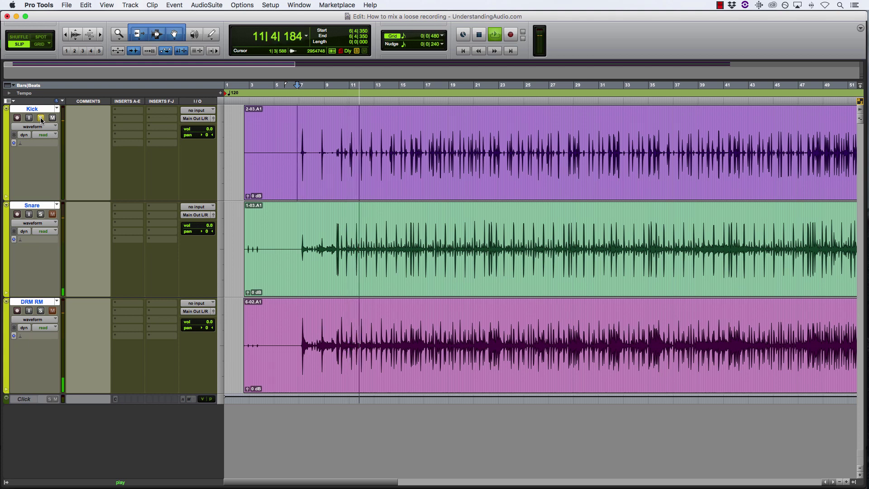
left_click(41, 118)
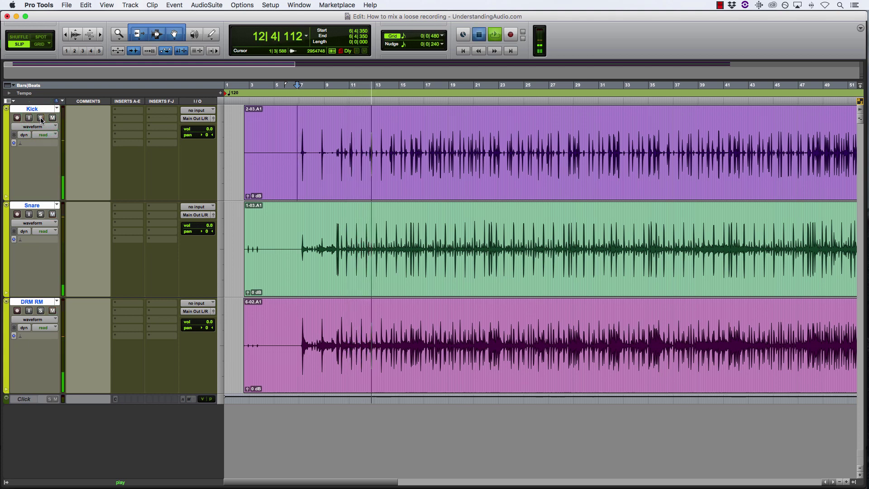
key("space")
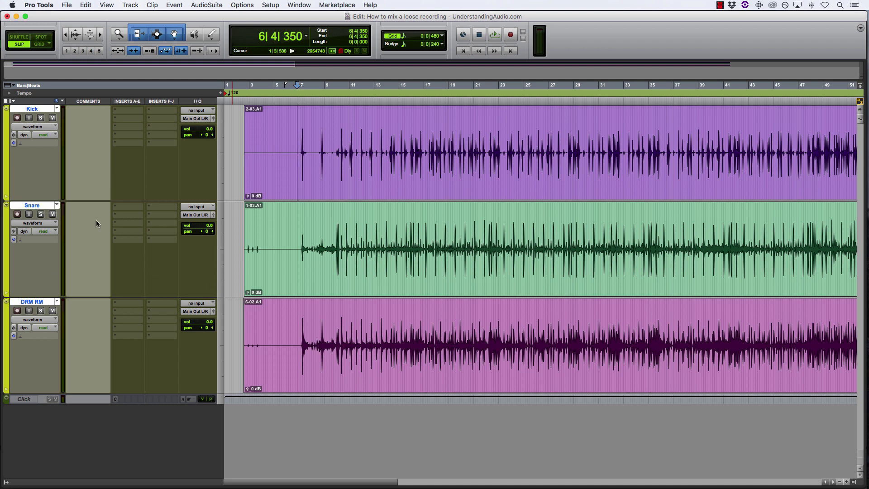
- Place the edit cursor exactly on the first kick hit in the Kick track, using Tab to Transients
left_click(302, 141)
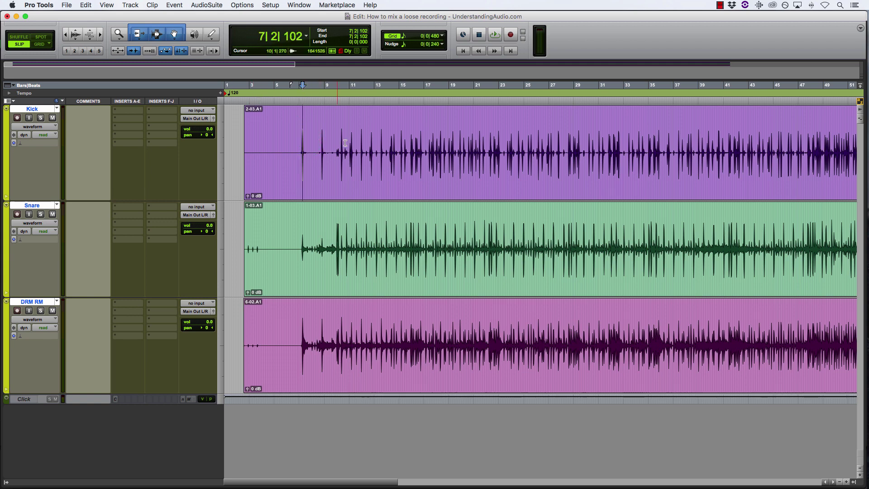
key("super+bracketright")
key("super+bracketright")
key("super+bracketright")
key("super+bracketright")
key("super+bracketright")
key("super+bracketright")
key("super+bracketright")
key("super+bracketright")
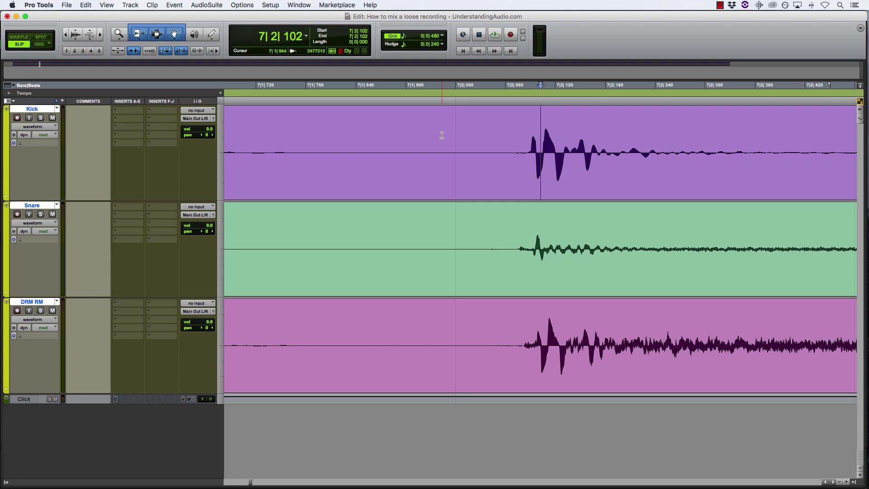
left_click(376, 131)
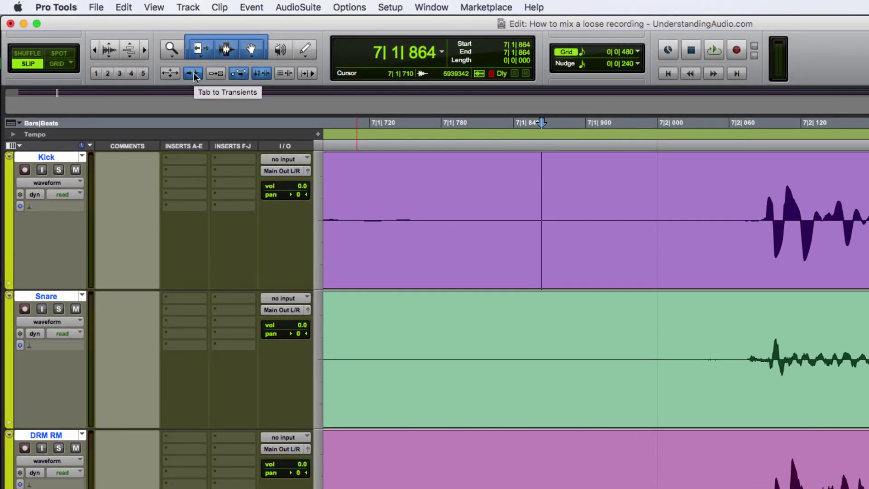
left_click(194, 74)
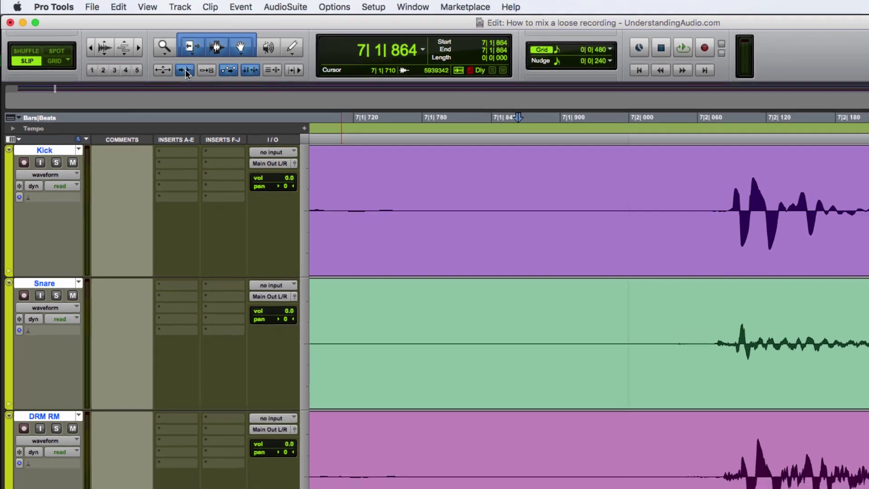
key("Tab")
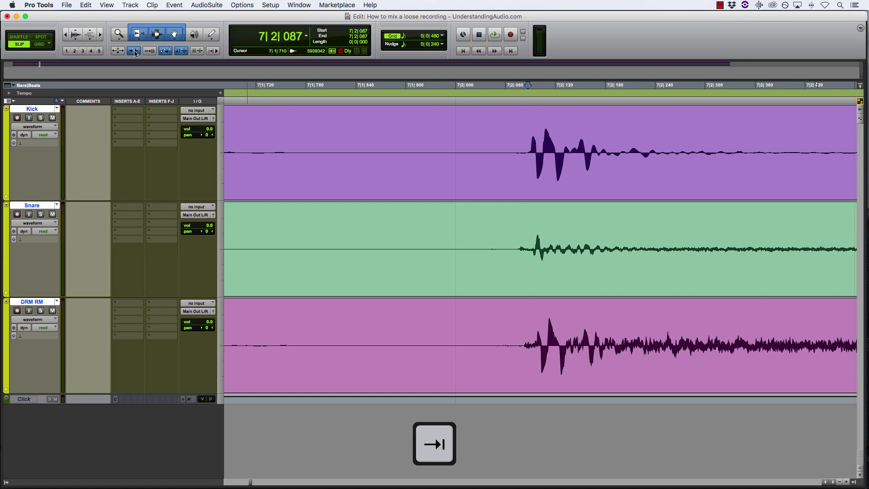
- Listen to the opening of the drums from the first kick hit to locate the following downbeat
key("super+bracketleft")
key("super+bracketleft")
key("super+bracketleft")
key("super+bracketleft")
key("super+bracketleft")
key("super+bracketleft")
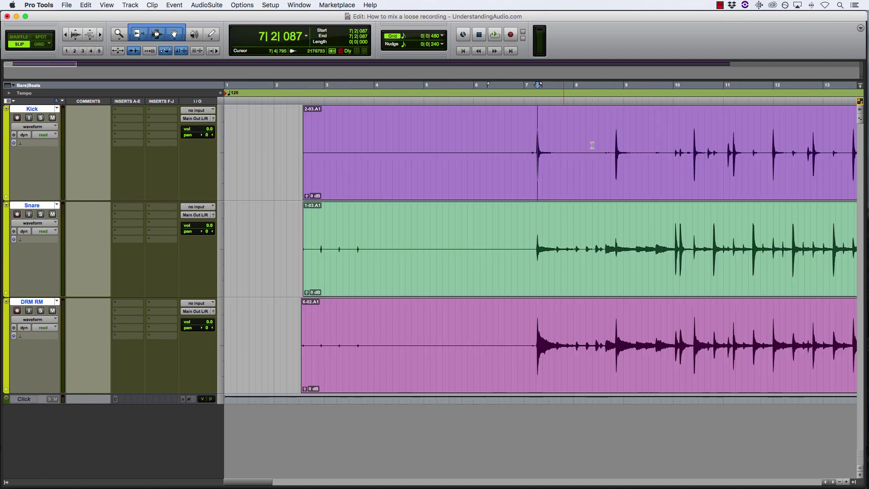
key("super+bracketright")
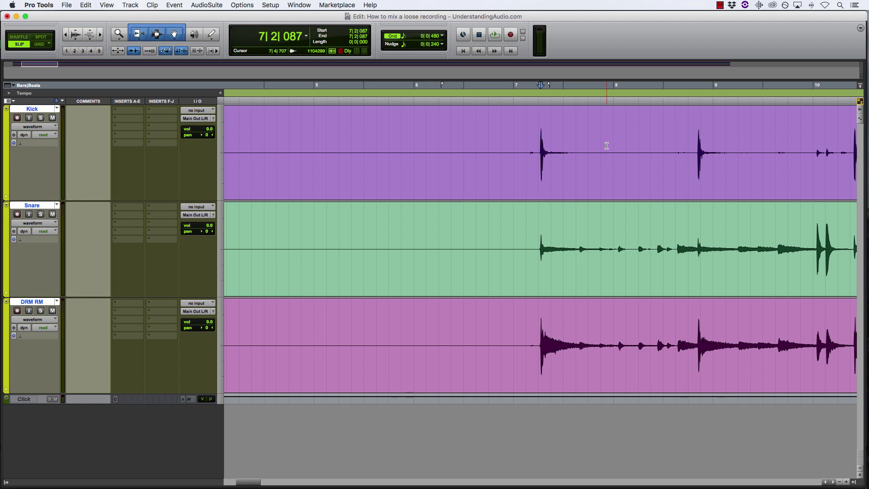
key("super+bracketleft")
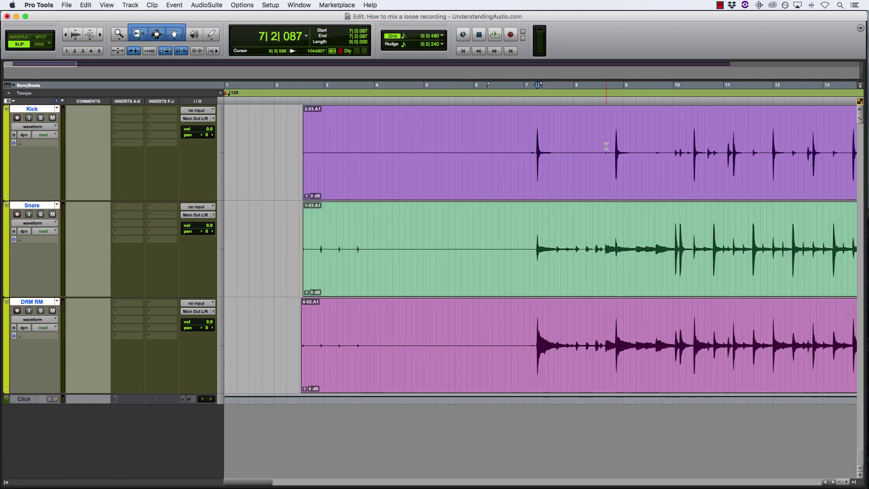
key("space")
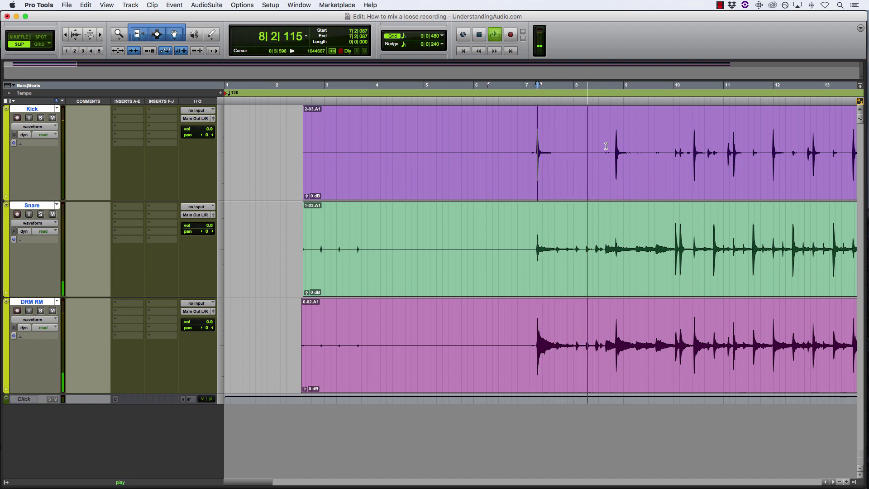
key("space")
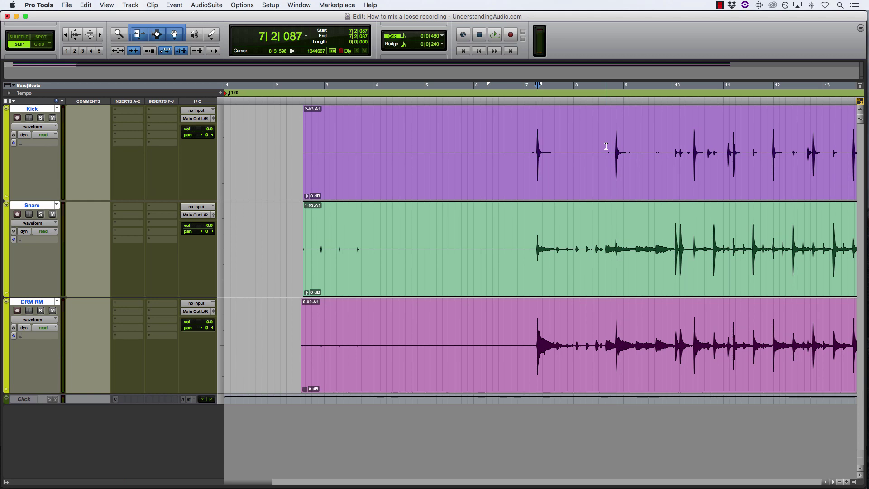
- Extend the Kick track selection from the first hit to the transient of the second main kick hit, and check both selection edges
key("super+bracketright")
scroll(606, 146, "right", 3)
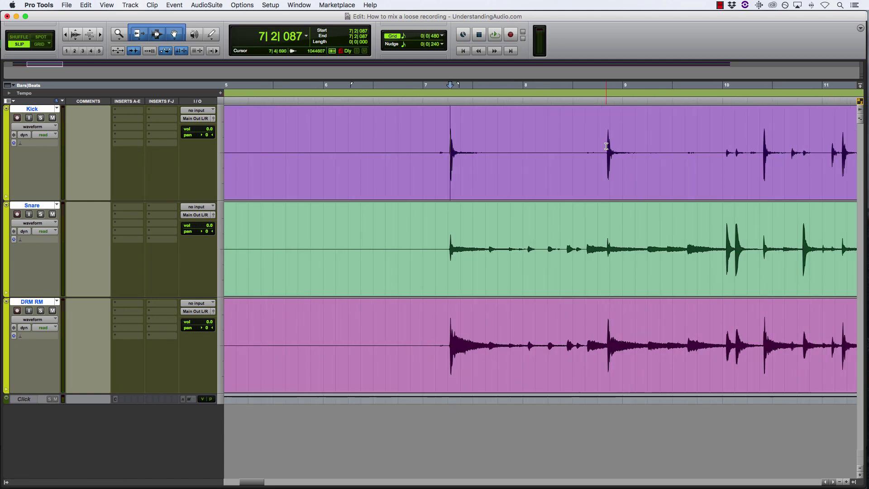
key("super+bracketright")
key("super+bracketleft")
scroll(607, 146, "right", 3)
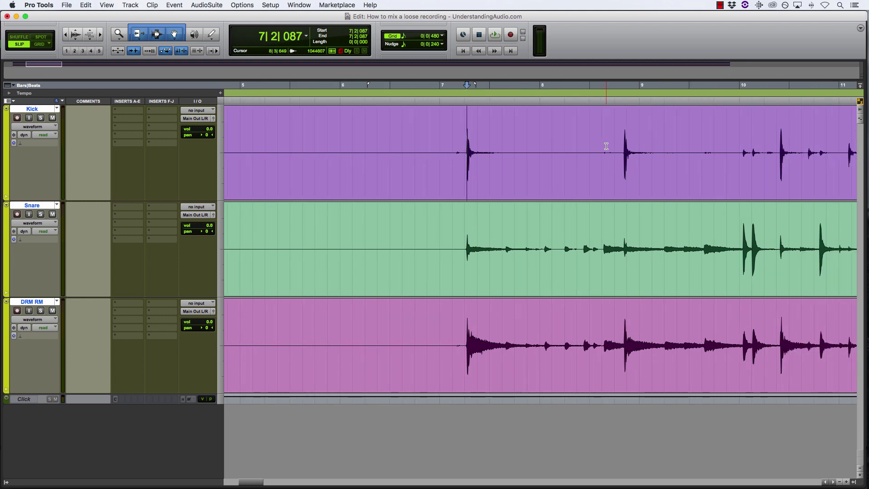
key("shift+Tab")
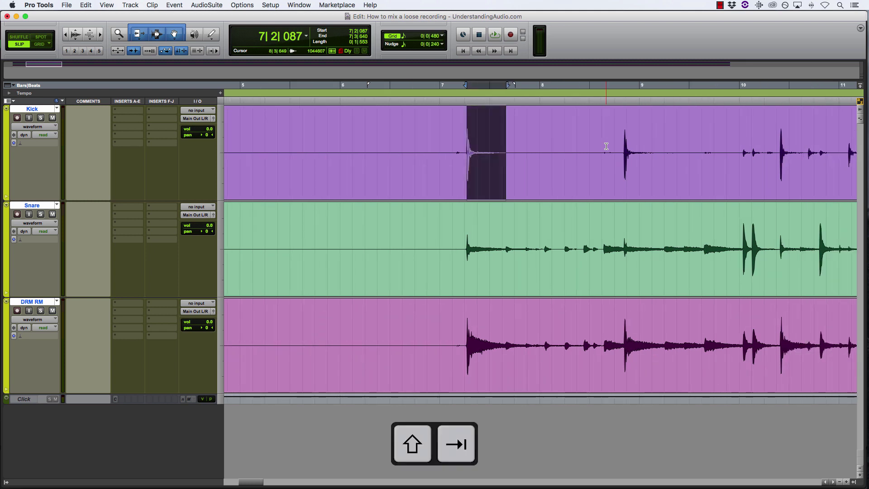
key("shift+Tab")
key("shift+Tab")
key("shift+Tab")
key("shift+Tab")
key("shift+Tab")
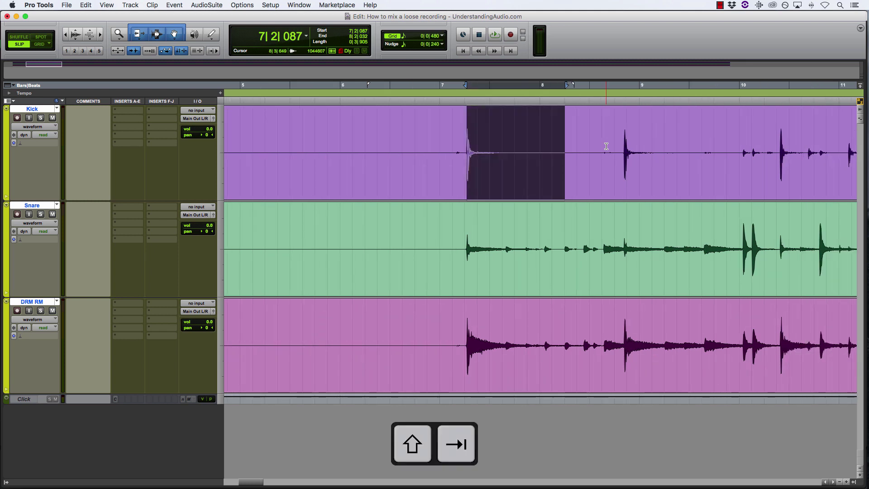
key("shift+Tab")
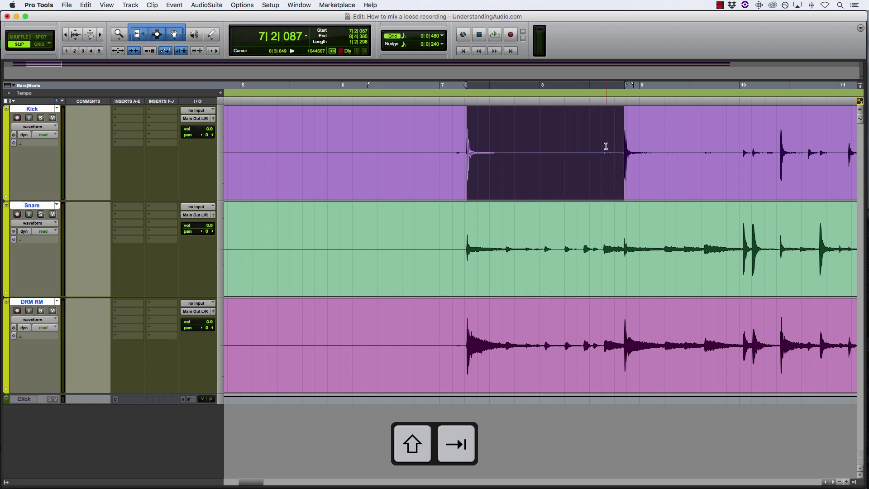
scroll(613, 146, "up", 2)
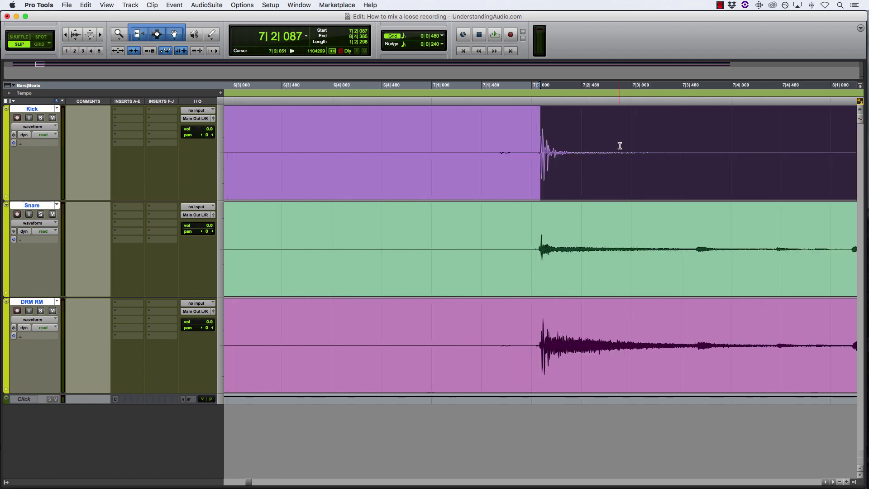
scroll(619, 145, "up", 3)
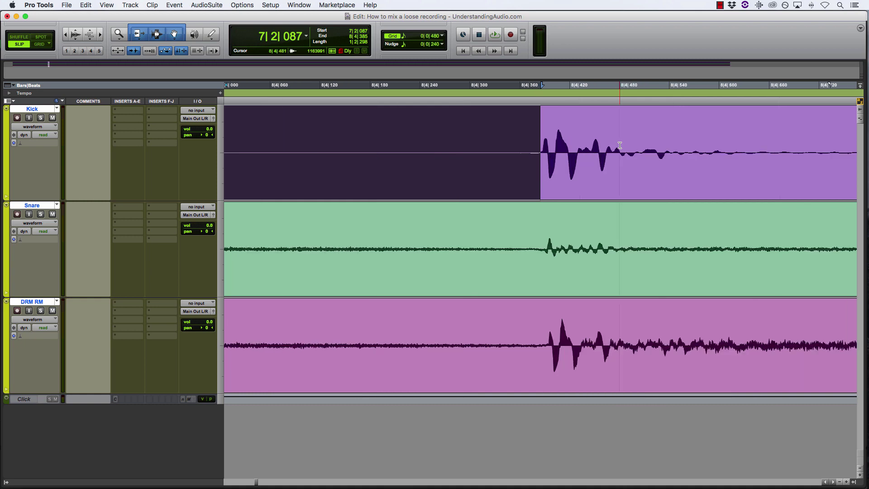
scroll(620, 145, "down", 5)
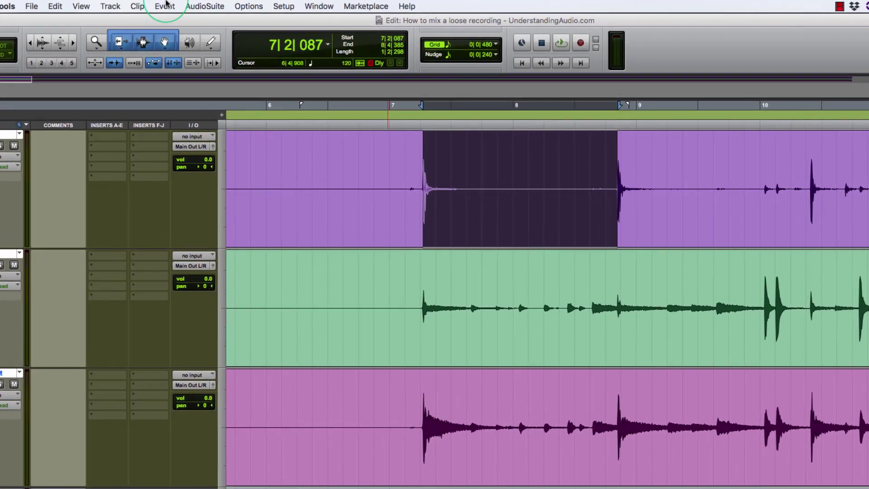
- Use Identify Beat on the selection, setting its start to 1|1|000 and its end to 2|1|000 in 4/4
left_click(174, 4)
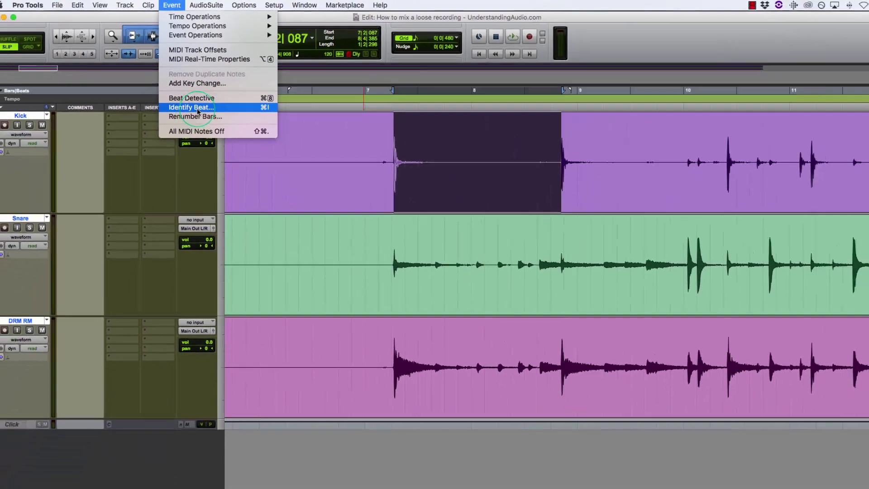
left_click(194, 127)
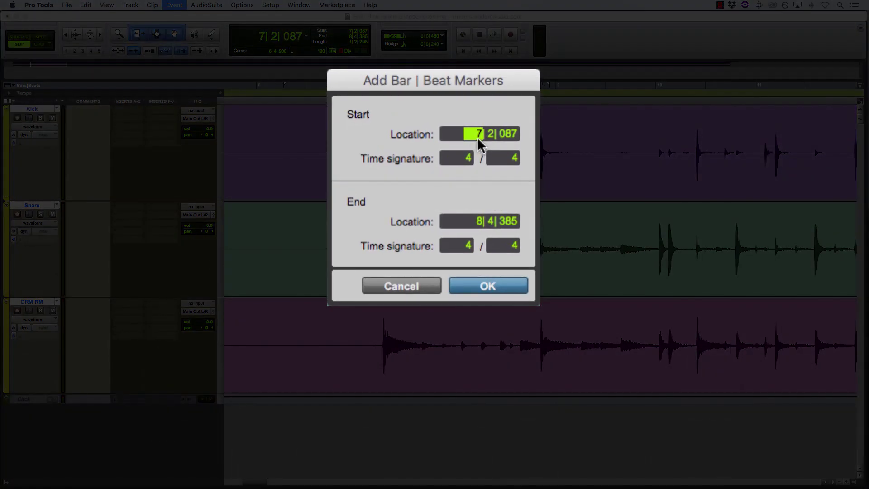
type("1")
left_click(475, 222)
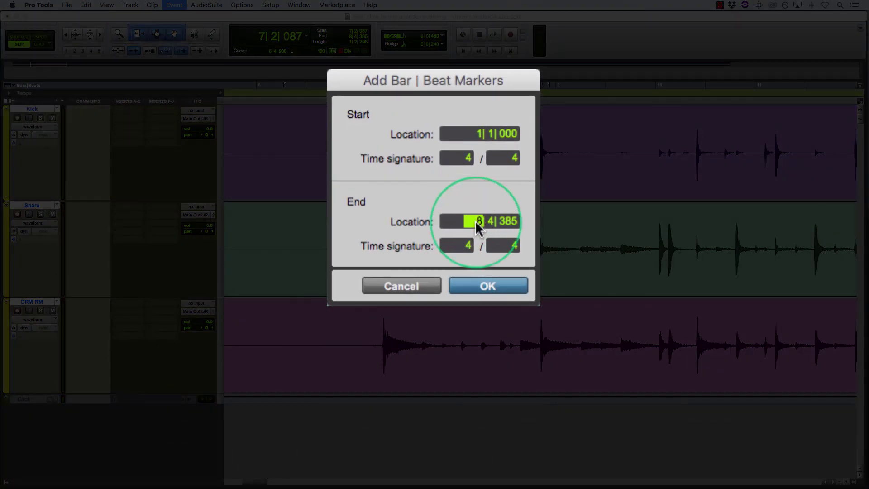
type("2| 1| 000")
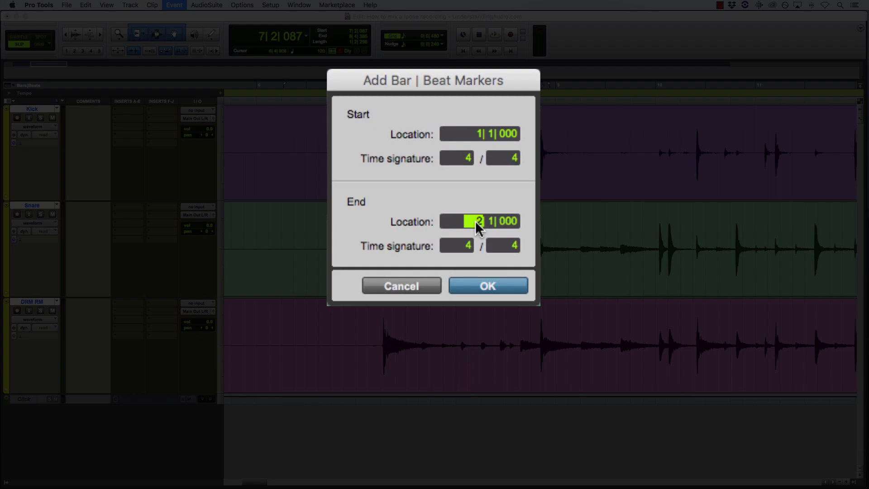
key("Return")
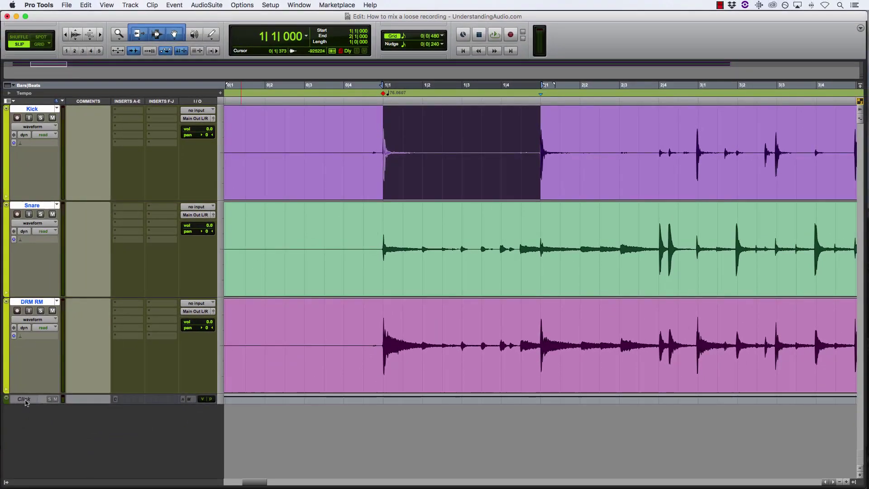
- Make the Click track active and play the drums from just before 1|1 to hear them against the click
right_click(26, 401)
left_click(43, 410)
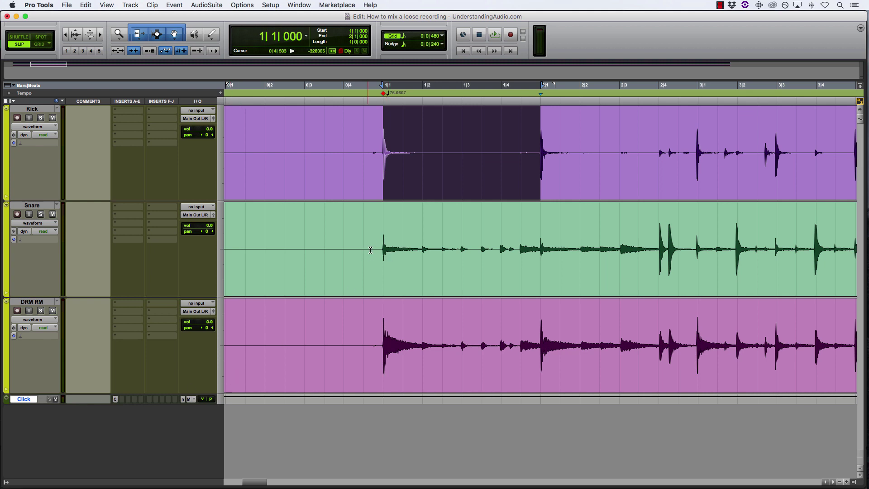
left_click(382, 218)
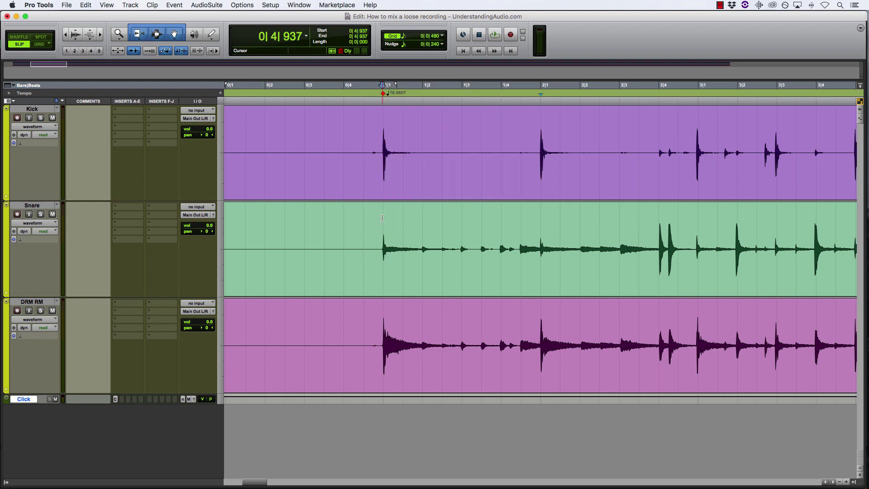
scroll(383, 218, "left", 5)
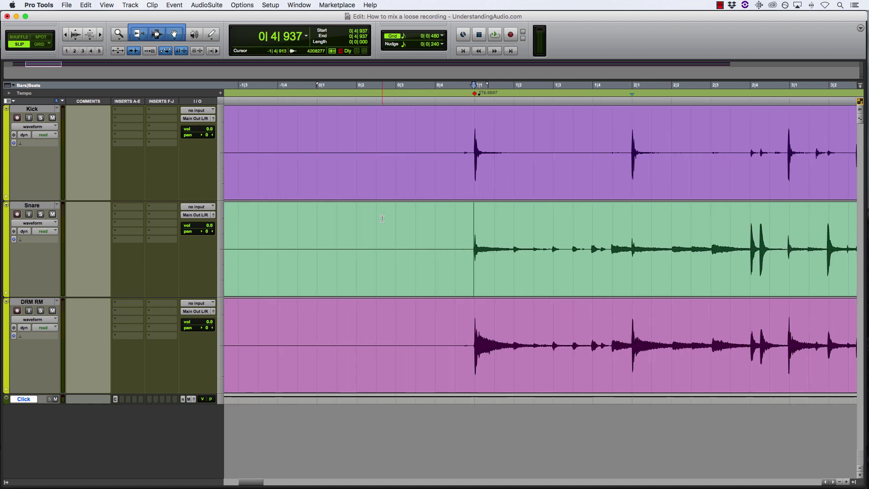
scroll(382, 218, "right", 5)
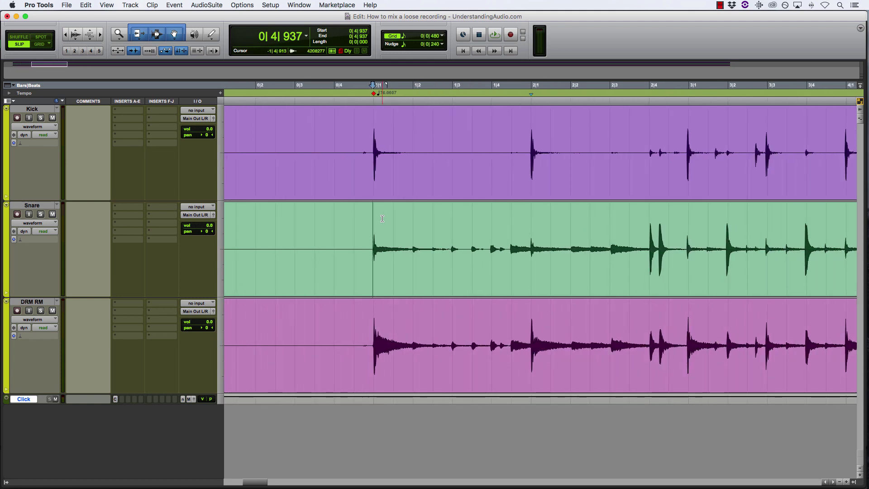
key("space")
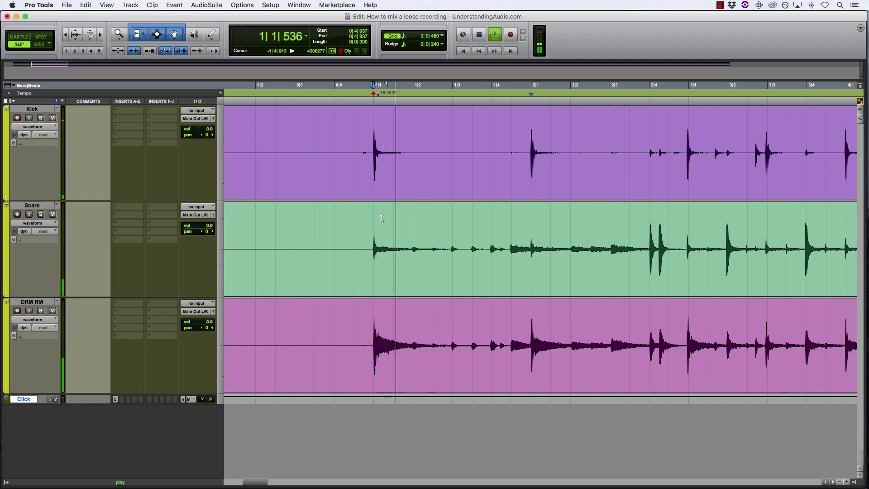
key("super+bracketleft")
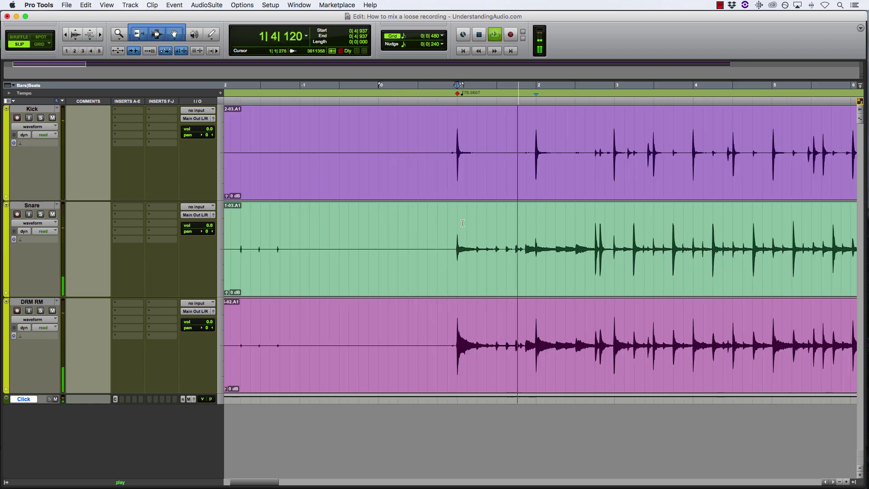
key("super+bracketright")
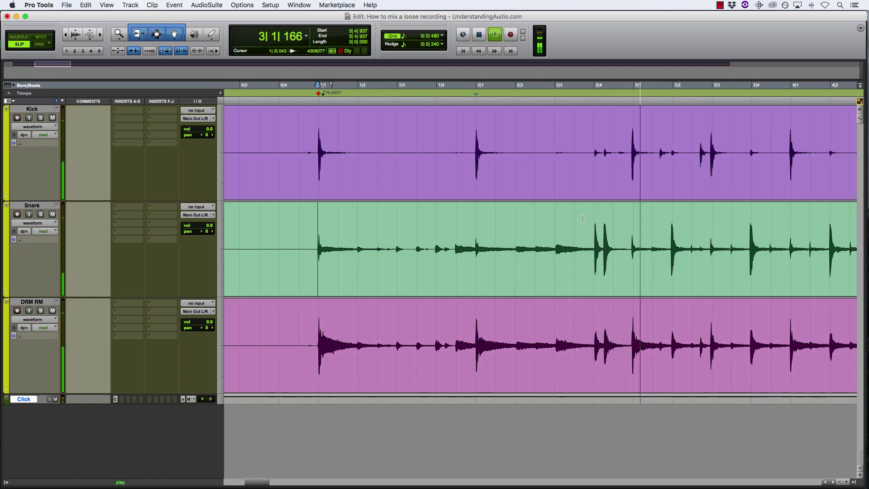
key("super+bracketleft")
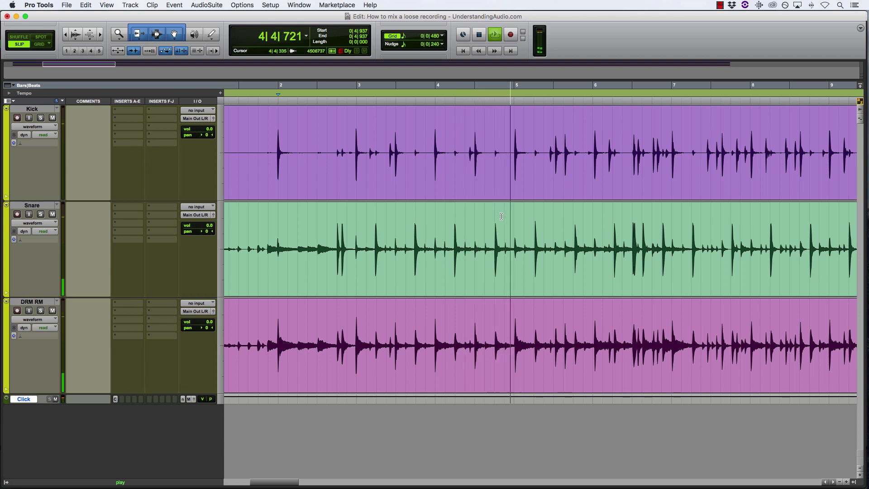
key("super+bracketleft")
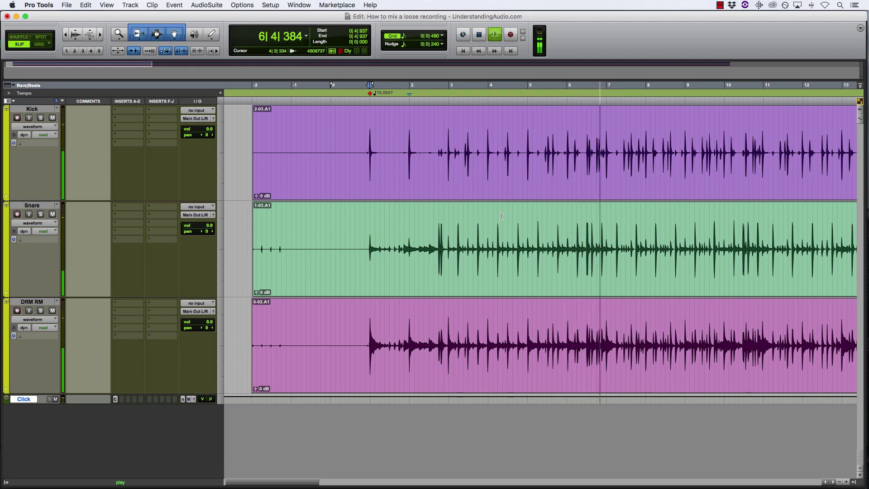
key("space")
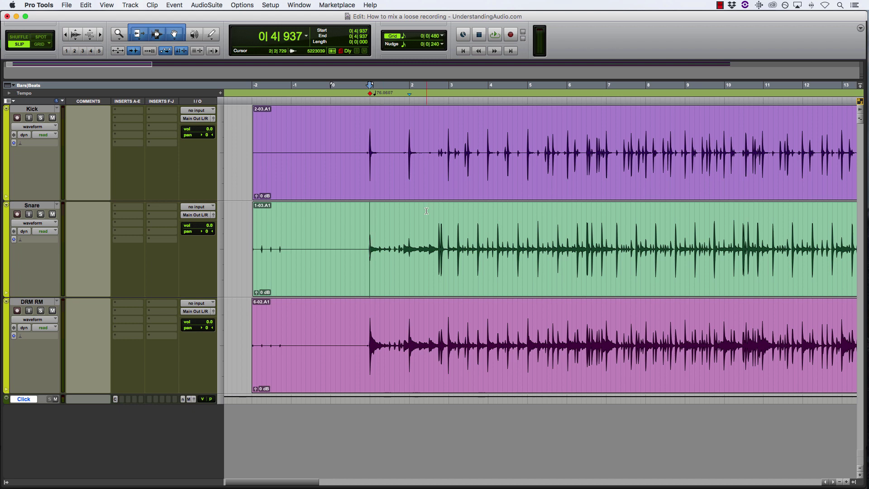
- Examine at close zoom how the first kick hit in the Kick track lines up with the 1|1|000 grid line
key("super+bracketright")
key("super+bracketright")
key("super+bracketright")
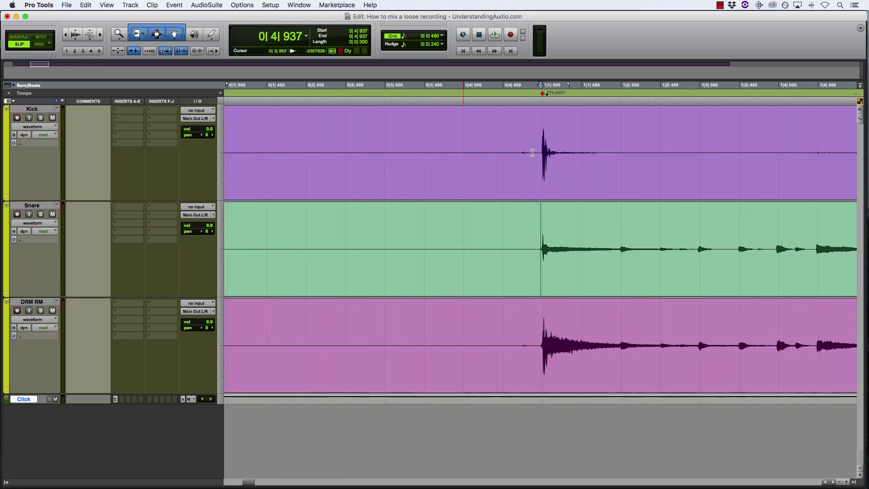
left_click(542, 124)
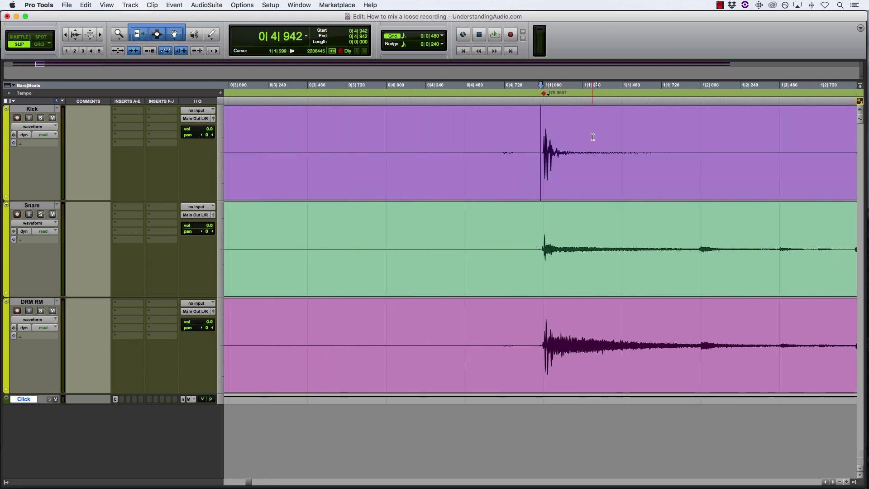
key("super+bracketright")
key("super+bracketright")
key("super+bracketright")
left_click(553, 117)
key("super+bracketright")
key("super+bracketright")
key("super+bracketright")
key("super+bracketright")
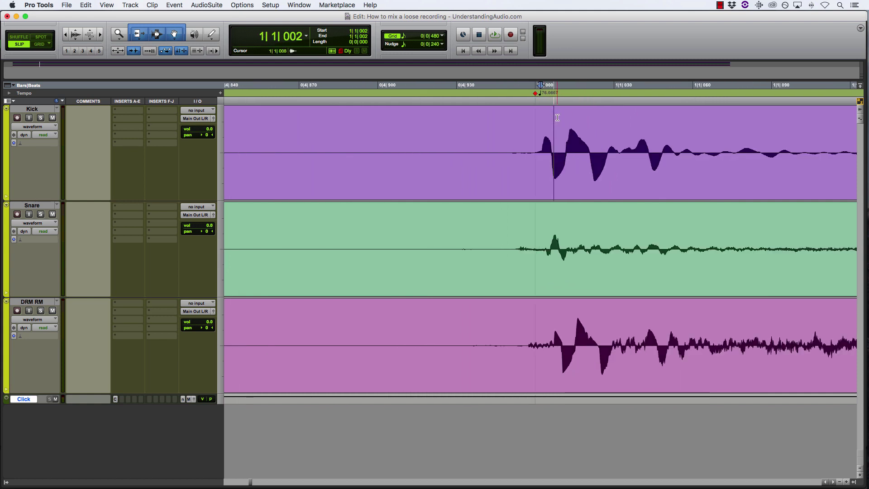
key("super+bracketleft")
key("super+bracketleft")
key("super+bracketleft")
key("super+bracketleft")
key("super+bracketleft")
key("super+bracketleft")
key("super+bracketleft")
key("super+bracketleft")
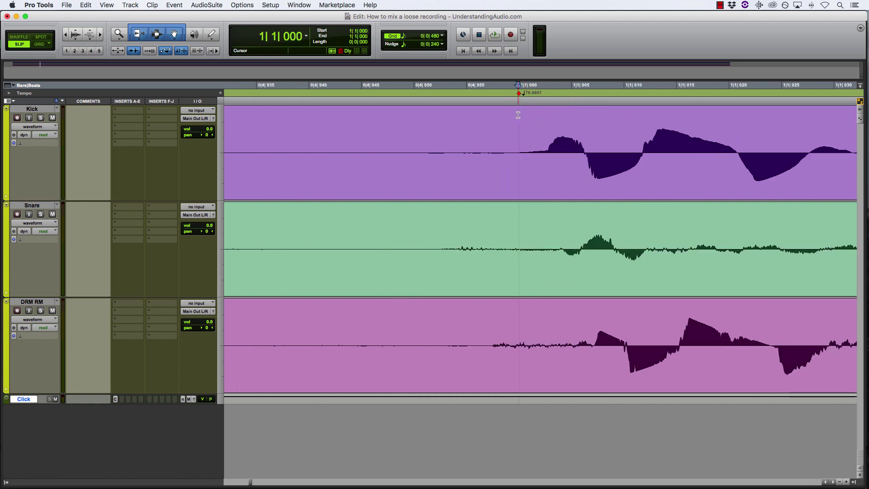
key("super+bracketleft")
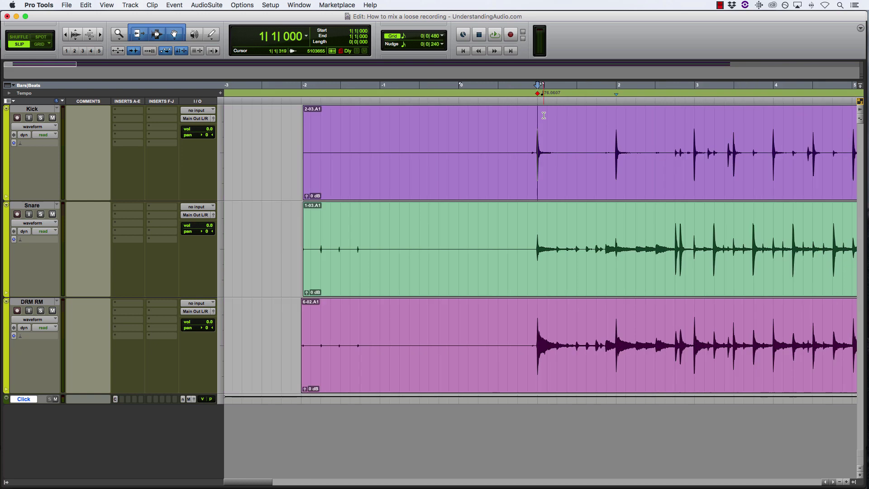
- Move to the second main kick transient with Tab to Transients and check its alignment with the 2|1|000 grid line
key("super+bracketright")
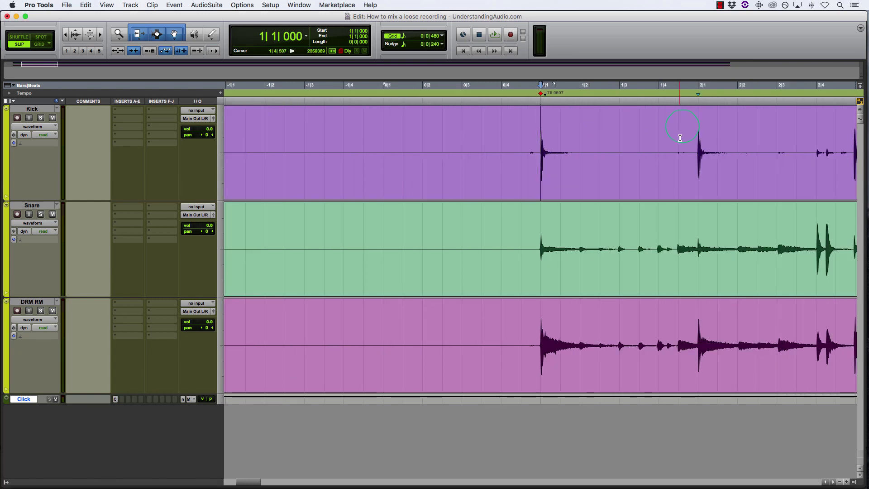
left_click(681, 130)
key("super+bracketright")
key("super+bracketright")
left_click(582, 119)
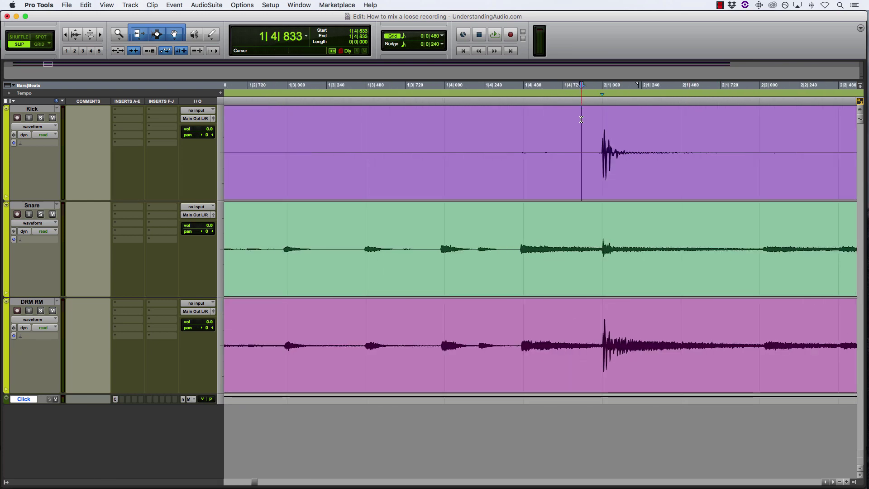
key("Tab")
key("super+bracketright")
key("super+bracketright")
key("super+bracketright")
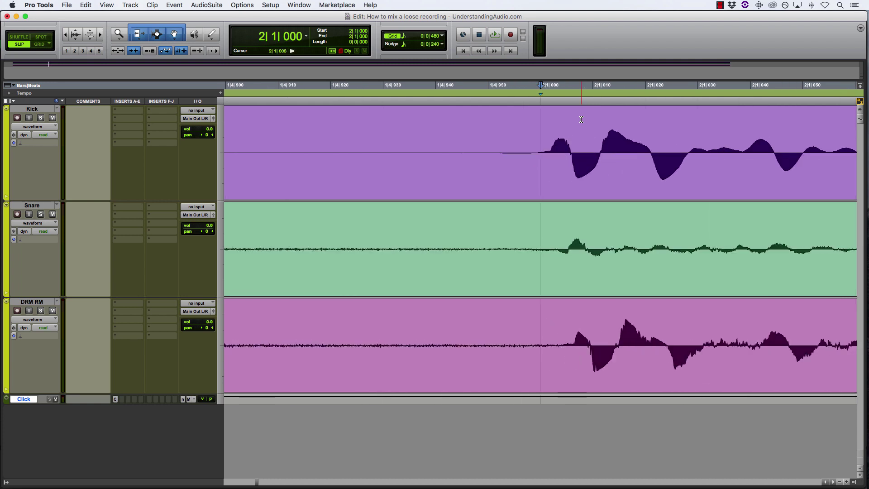
key("super+bracketright")
key("super+bracketleft")
key("super+bracketleft")
key("super+bracketleft")
key("super+bracketleft")
key("super+bracketleft")
key("super+bracketleft")
key("super+bracketleft")
key("super+bracketleft")
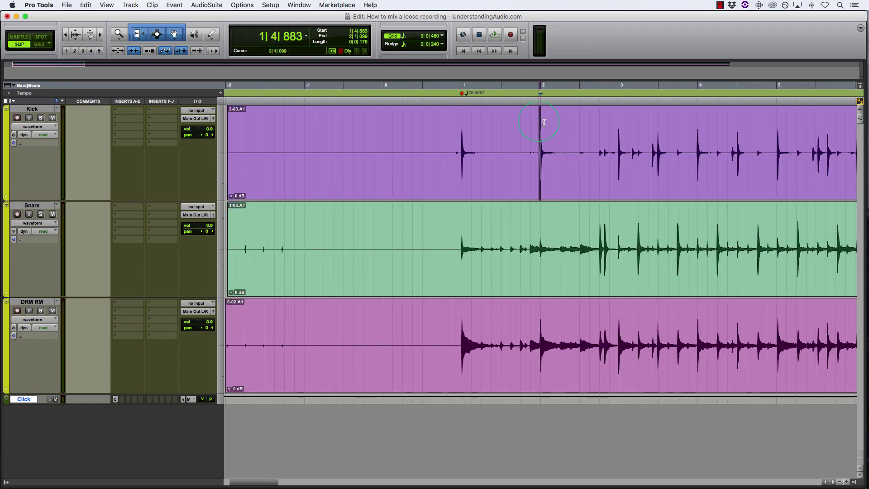
left_click_drag(539, 116, 695, 135)
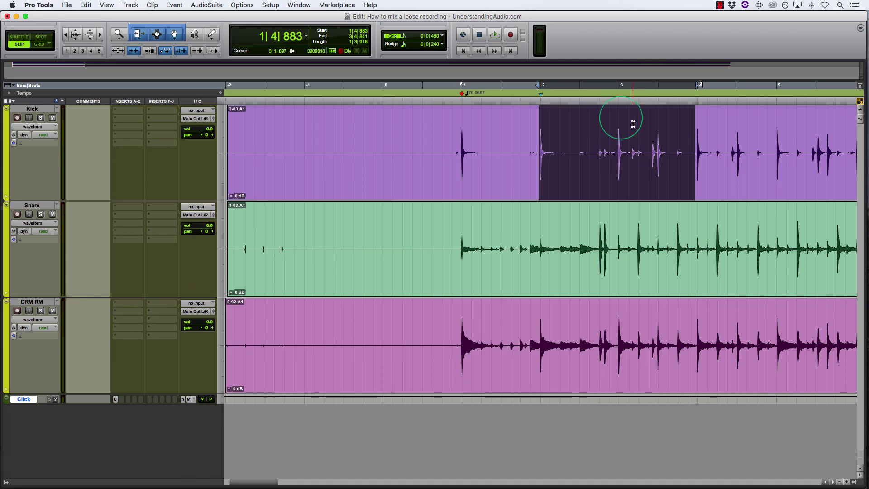
left_click(626, 121)
key("super+bracketright")
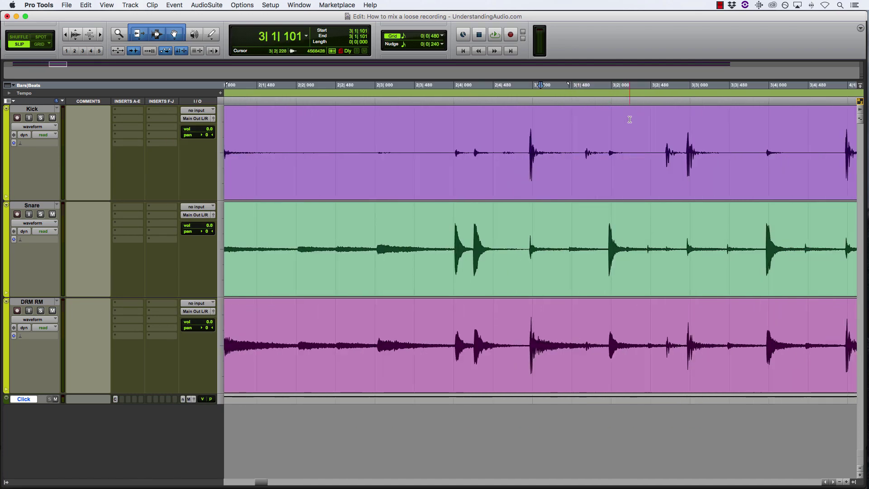
- Play the drums from just before the second main kick hit to locate the following downbeat near 3|1
key("super+bracketleft")
left_click(377, 112)
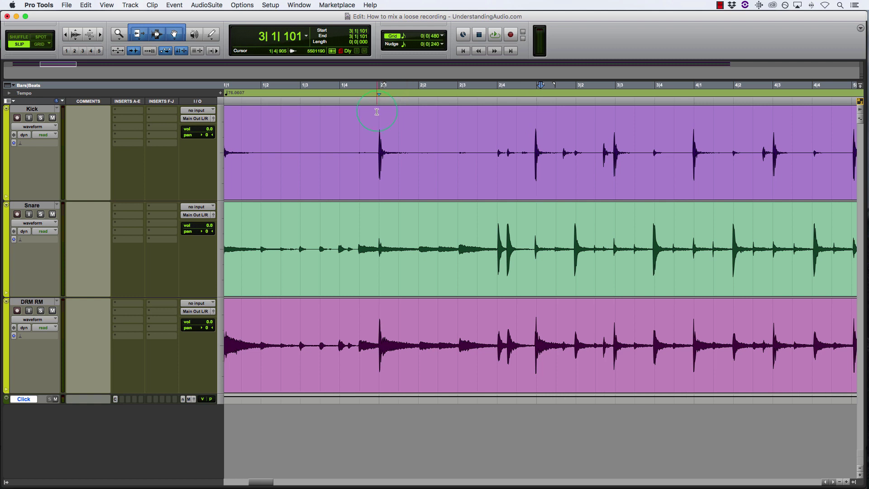
key("space")
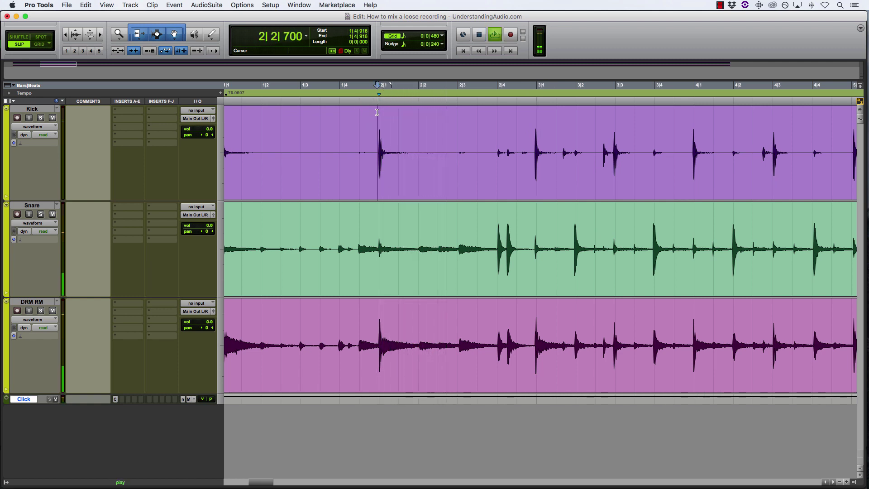
left_click(534, 119)
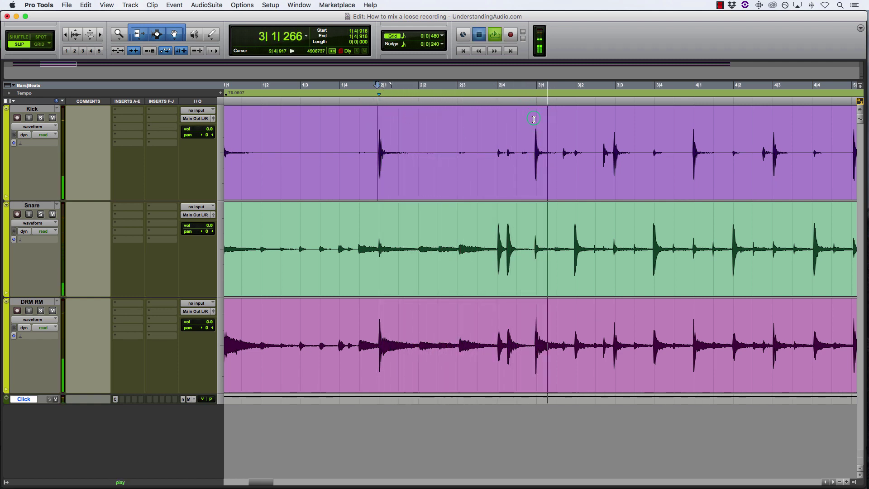
key("space")
- Compare the third main kick hit with the 3|1|000 grid line at close zoom, placing the cursor on that line and switching to Grid mode
key("super+bracketright")
key("super+bracketright")
key("super+bracketright")
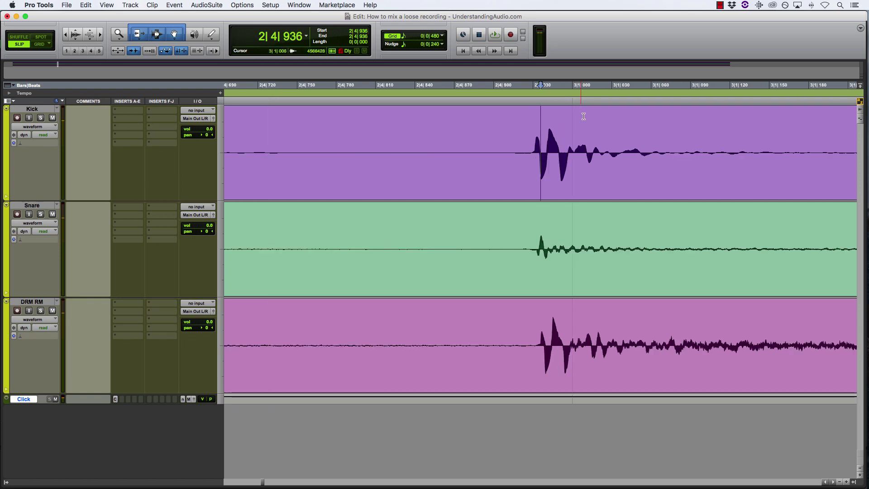
left_click(575, 108)
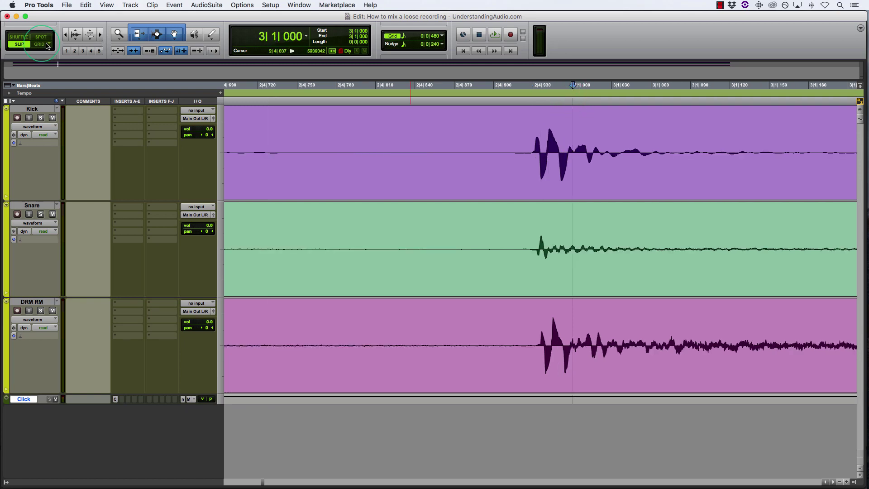
key("F4")
scroll(584, 117, "up", 2)
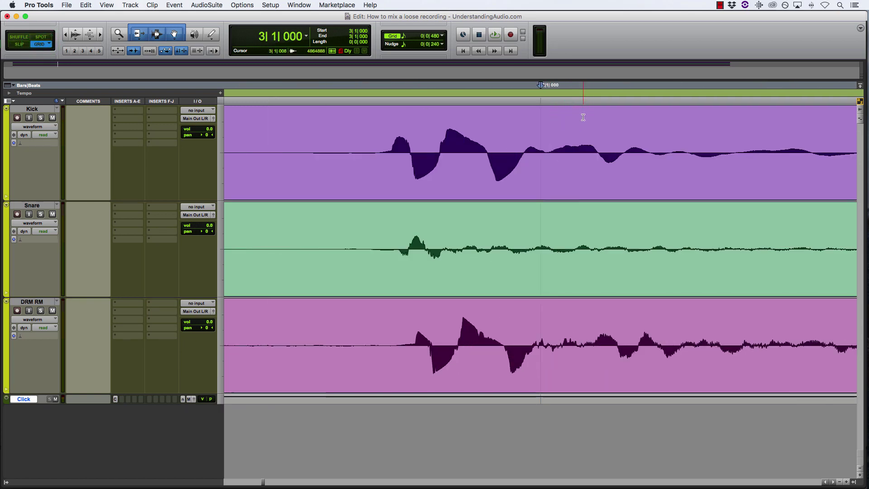
scroll(583, 118, "down", 2)
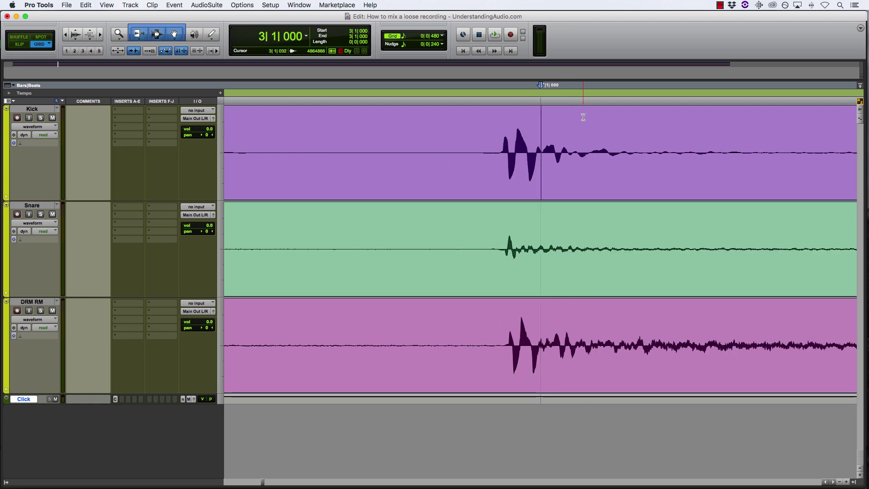
- Switch back to Slip mode and place the edit cursor at the start of the third main kick hit, at about 2|4|929
key("alt+2")
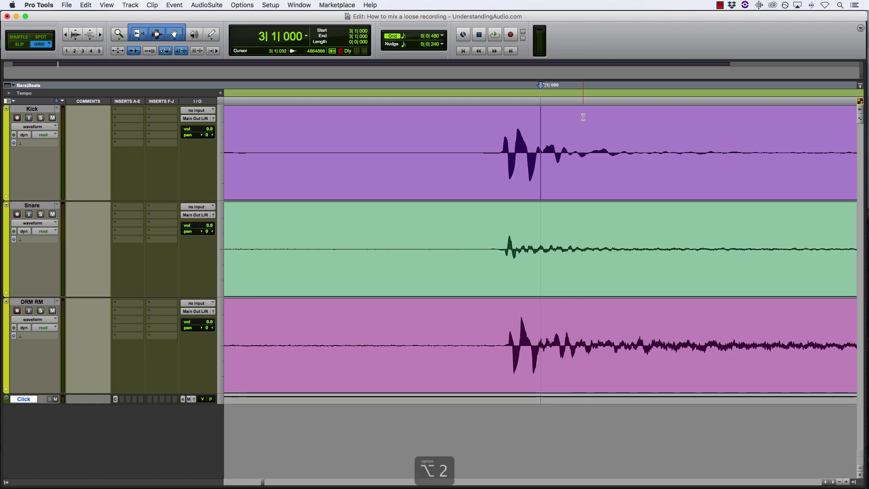
left_click(501, 122)
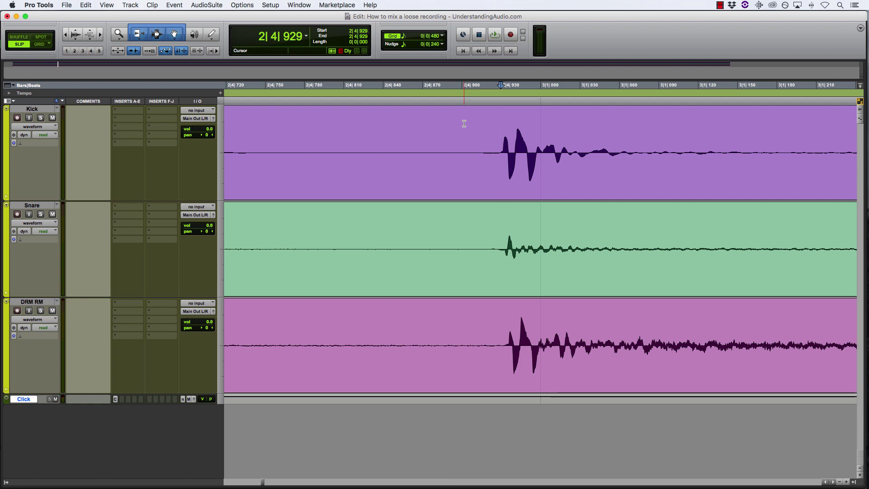
scroll(533, 138, "up", 2)
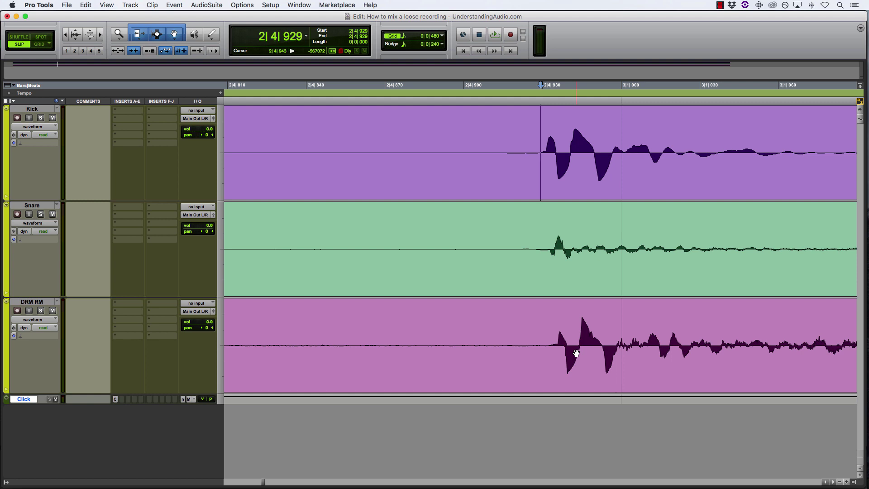
- Place the edit cursor exactly on the second main kick hit at 2|1|000 in the Kick track, using Tab to Transients
key("super+bracketleft")
key("super+bracketleft")
key("super+bracketleft")
key("super+bracketleft")
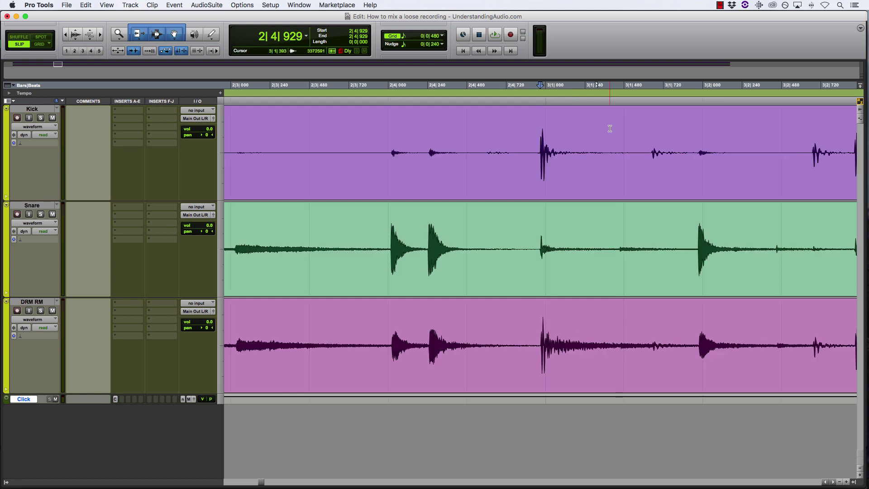
key("super+bracketleft")
key("super+bracketleft")
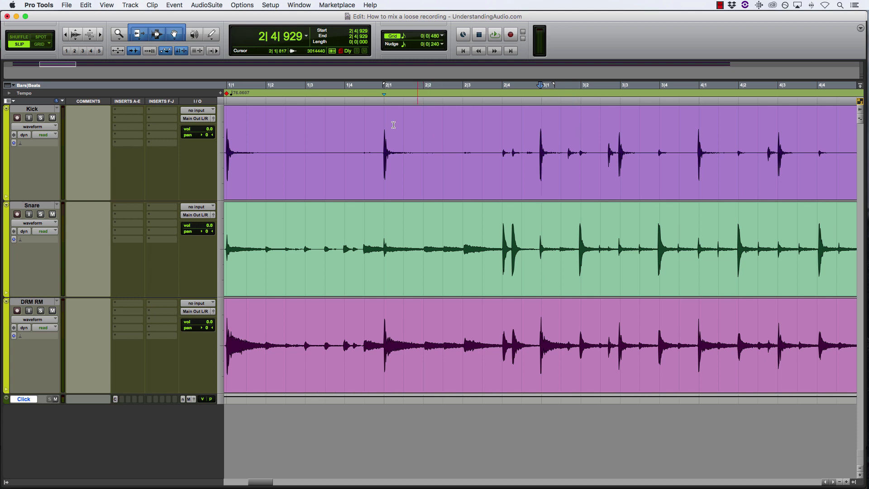
left_click(382, 119)
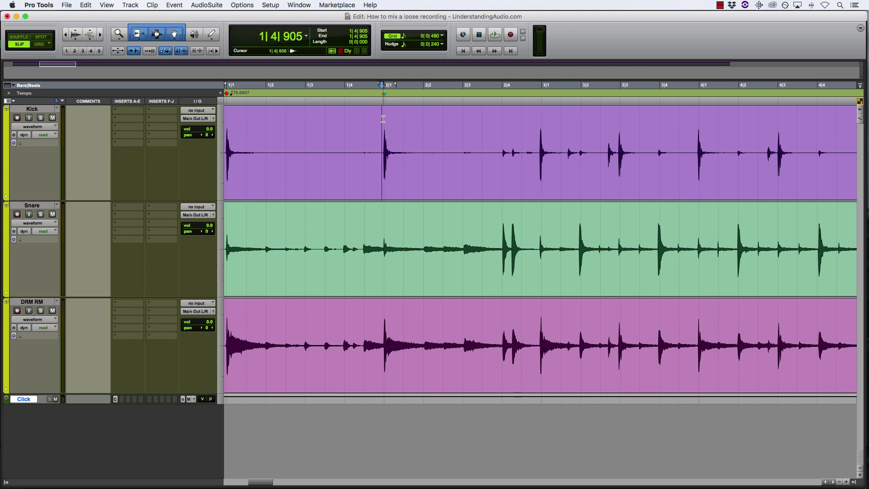
key("Tab")
key("super+bracketright")
key("super+bracketright")
key("super+bracketright")
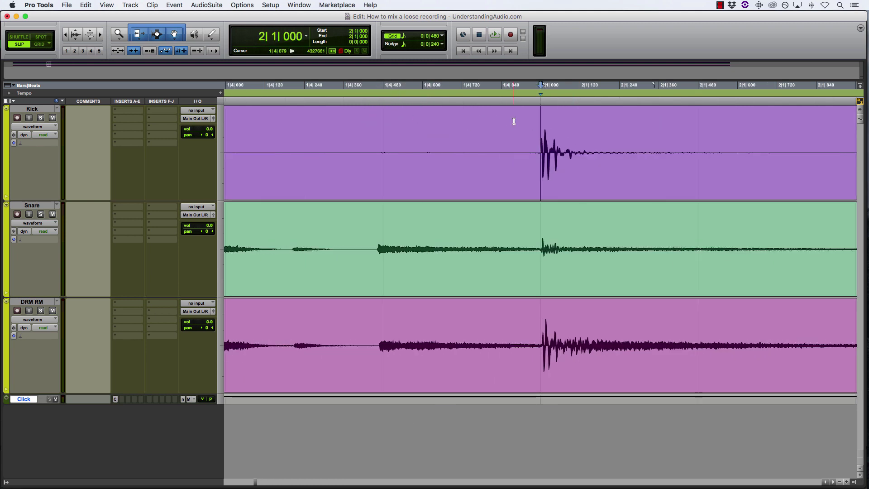
- Step through the kick transients from 2|1|000 to the start of the third main kick hit at 2|4|929
key("super+bracketleft")
key("super+bracketleft")
key("Tab")
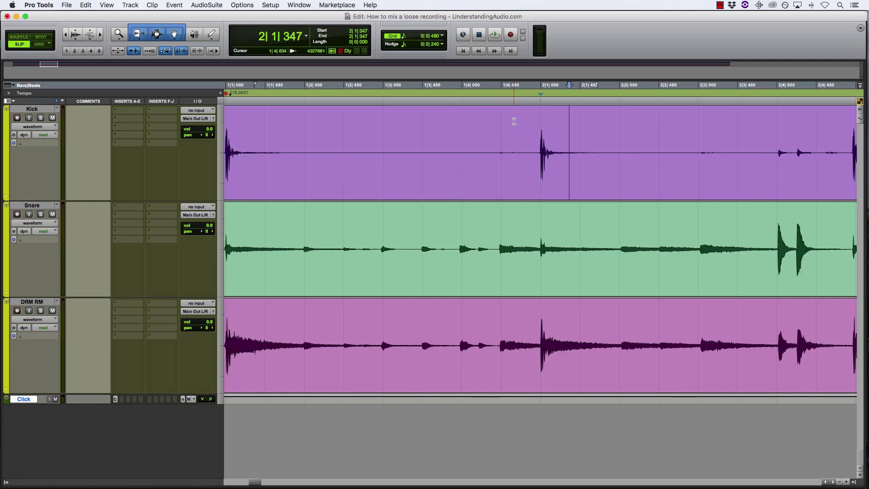
key("Tab")
key("Tab")
key("super+bracketleft")
key("Tab")
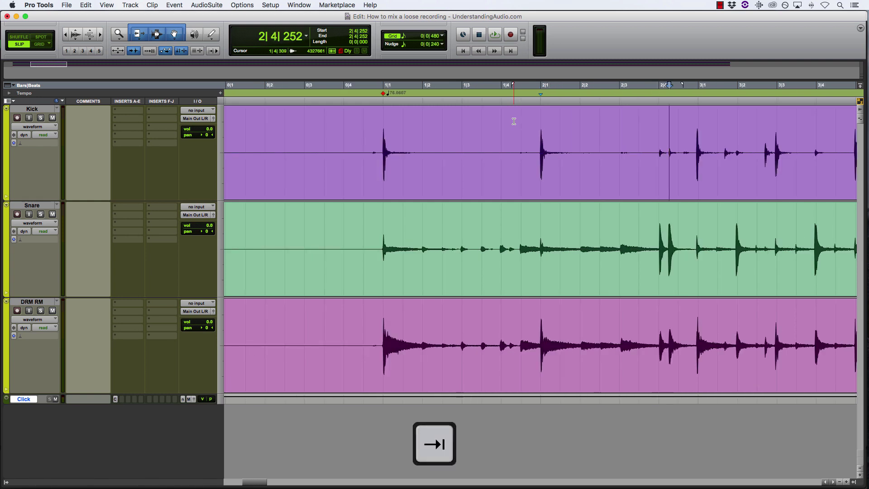
key("Tab")
key("Tab")
key("super+bracketright")
key("super+bracketright")
key("super+bracketright")
key("super+bracketright")
key("super+bracketright")
key("super+bracketright")
key("super+bracketright")
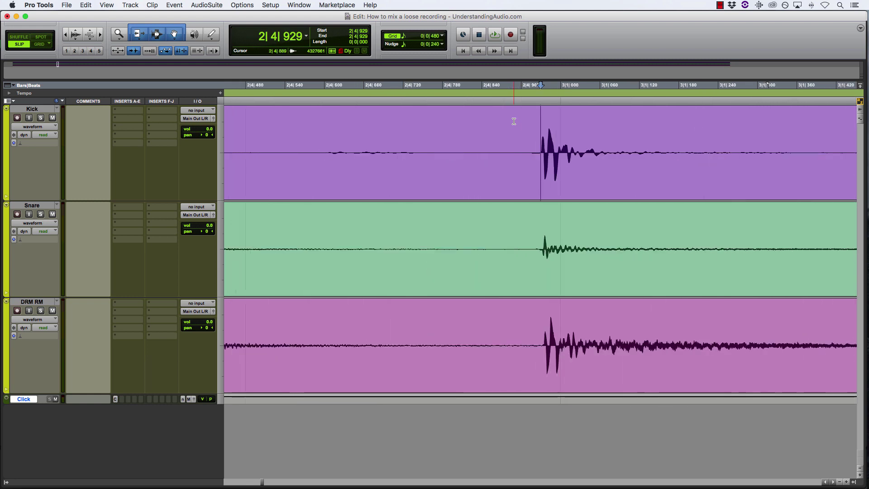
- Add a 4/4 Bar|Beat marker with location 3|1|000 at the start of the third main kick hit
key("super+bracketleft")
key("super+bracketleft")
key("super+bracketleft")
key("super+bracketright")
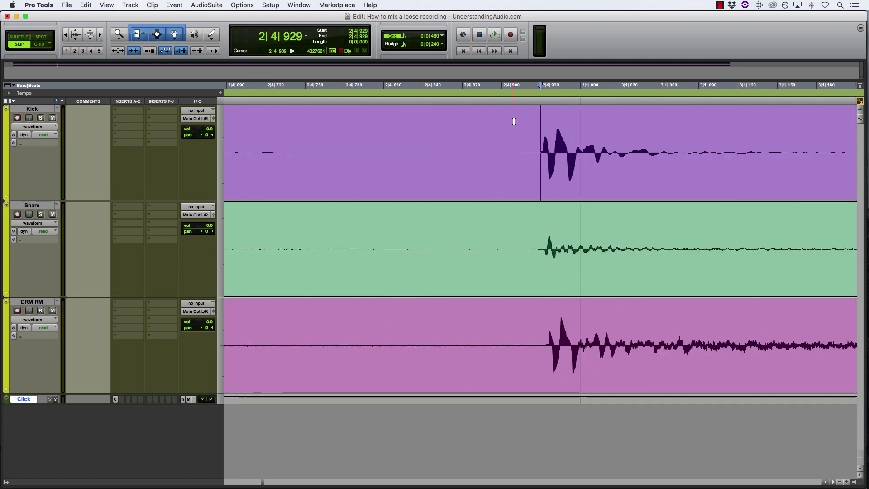
key("super+i")
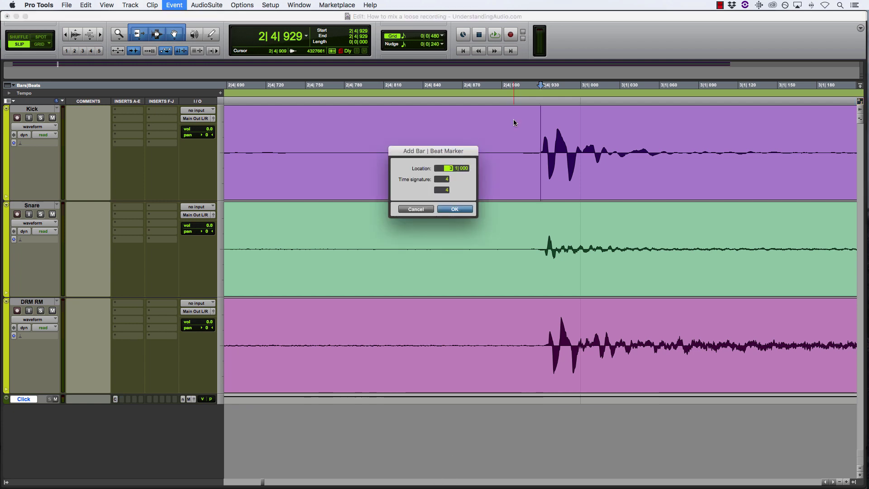
type("3")
key("Return")
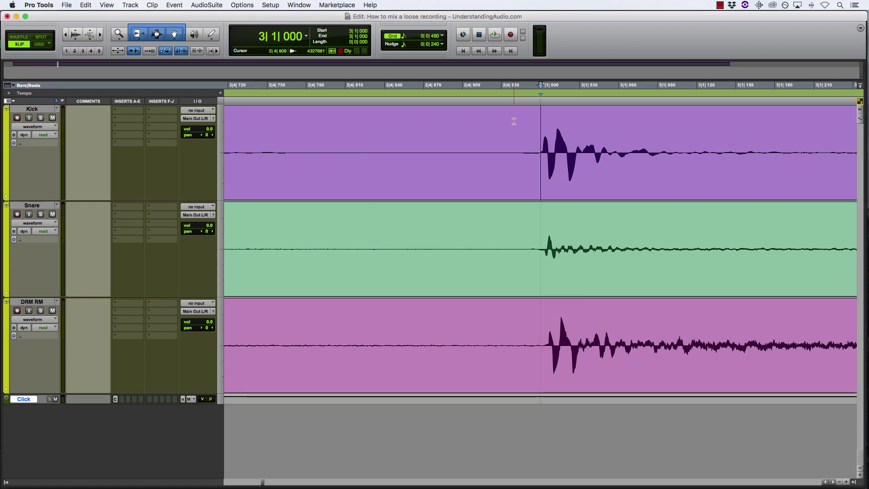
- Play the drums from 3|1|000 to locate the downbeat of bar 4
key("super+bracketleft")
key("super+bracketleft")
key("super+bracketleft")
key("super+bracketleft")
key("super+bracketleft")
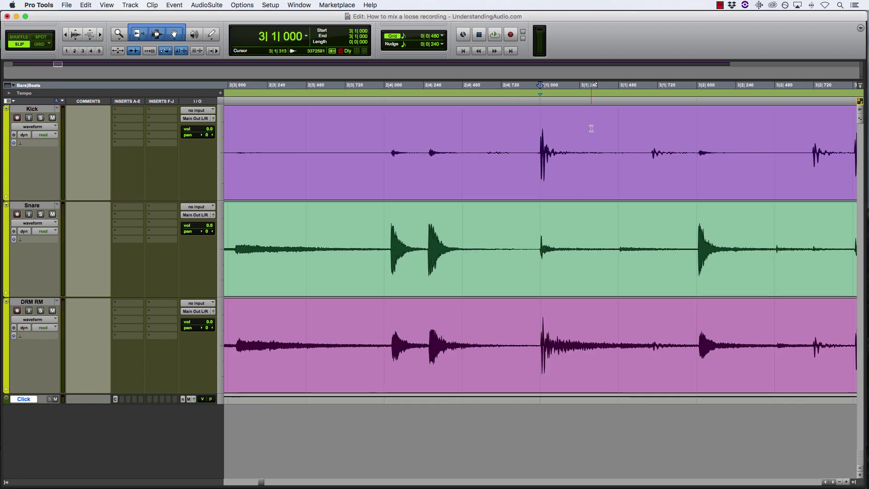
key("space")
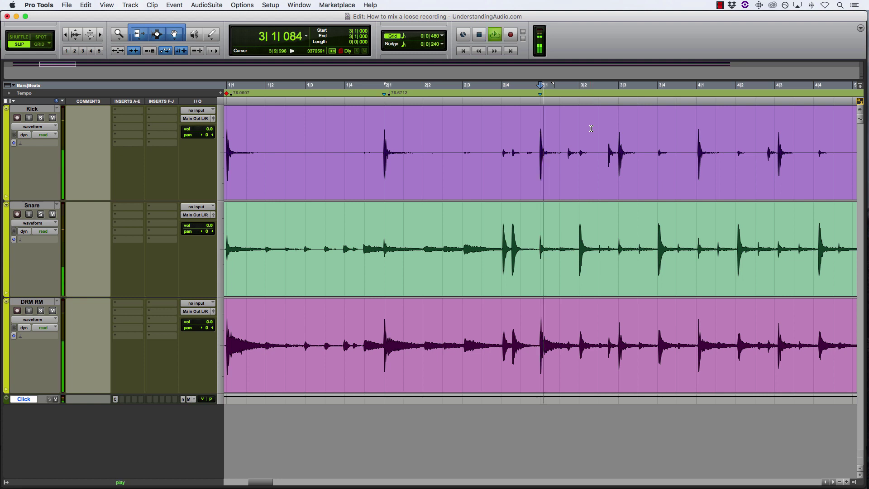
key("space")
- Place the edit cursor at the start of the bar 4 downbeat in the Kick track, at 4|1|043
left_click(693, 134)
left_click(700, 133)
key("super+bracketright")
key("super+bracketright")
key("super+bracketright")
key("super+bracketright")
key("super+bracketright")
key("super+bracketright")
key("super+bracketright")
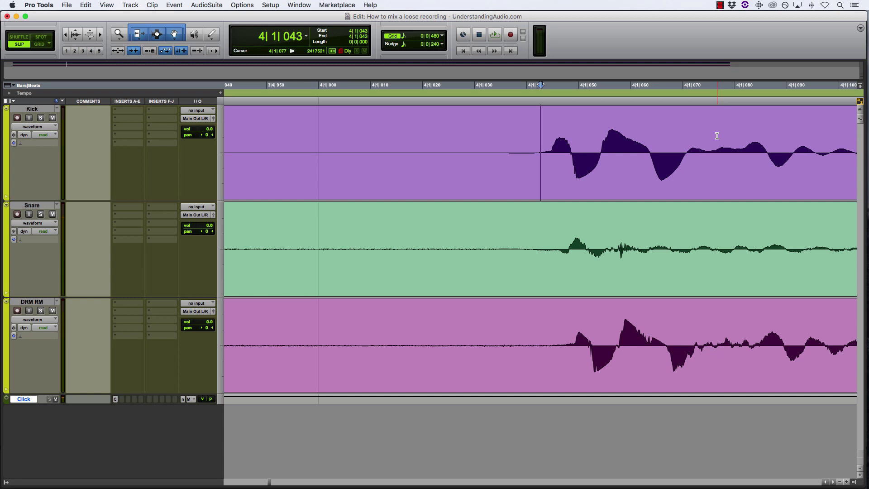
- Add a 4/4 Bar|Beat marker with location 4|1|000 at the edit cursor
key("super+i")
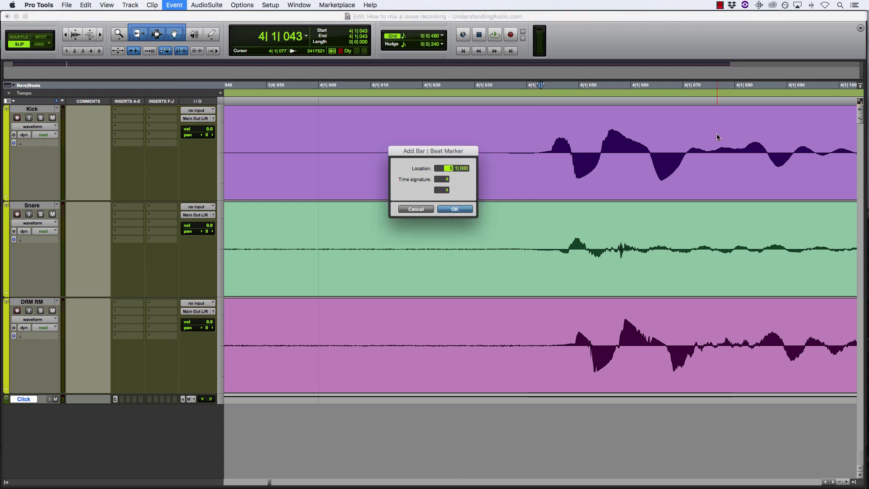
type("544")
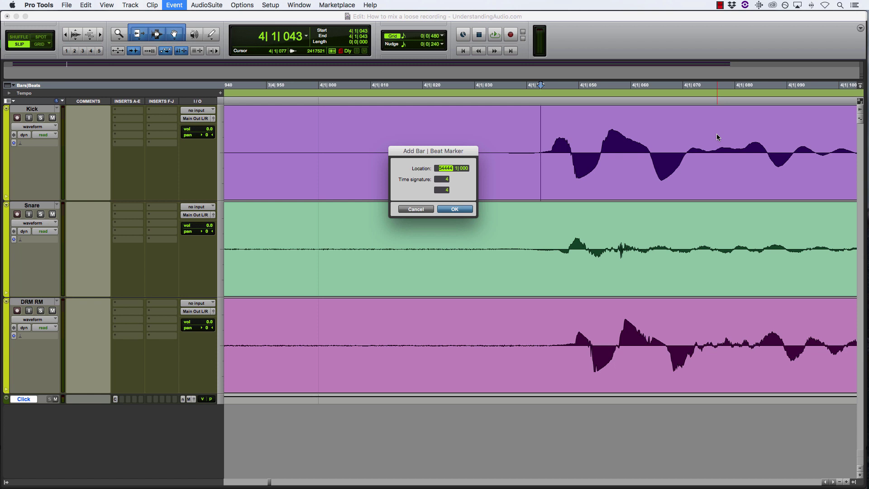
key("Return")
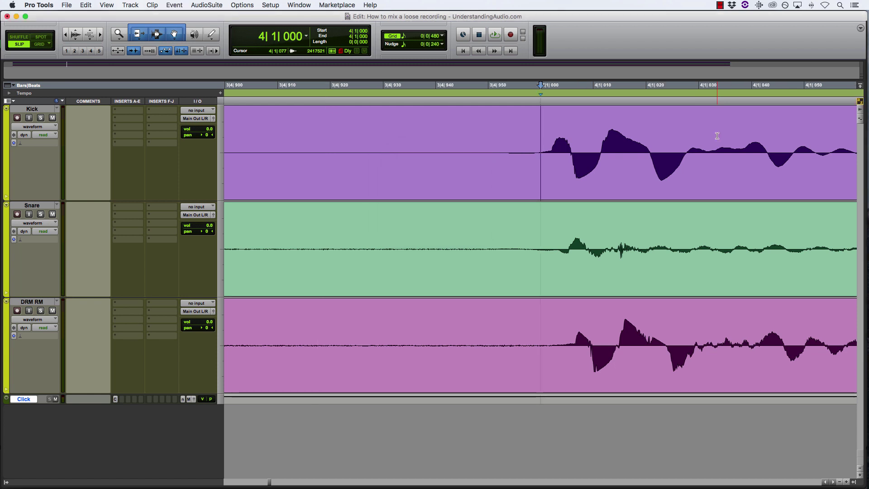
- Play the drums from 4|1|000 to locate the downbeat of bar 5
key("super+bracketleft")
key("super+bracketleft")
key("super+bracketleft")
key("super+bracketleft")
key("super+bracketleft")
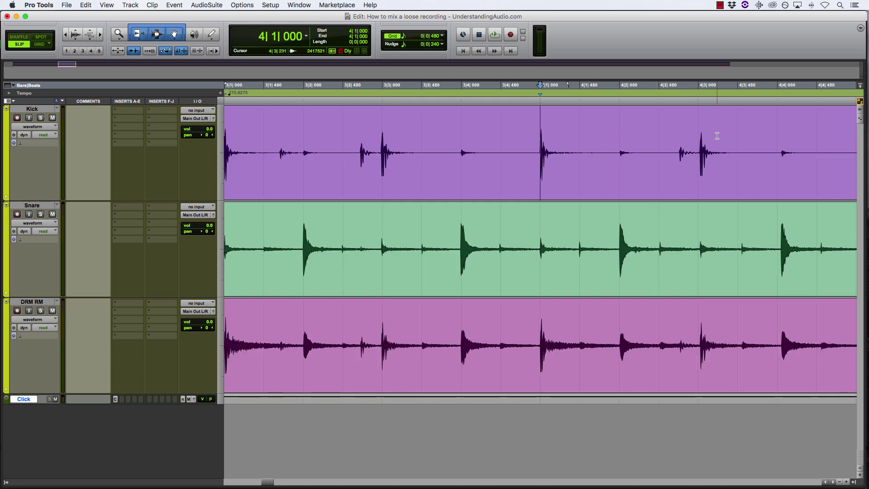
key("space")
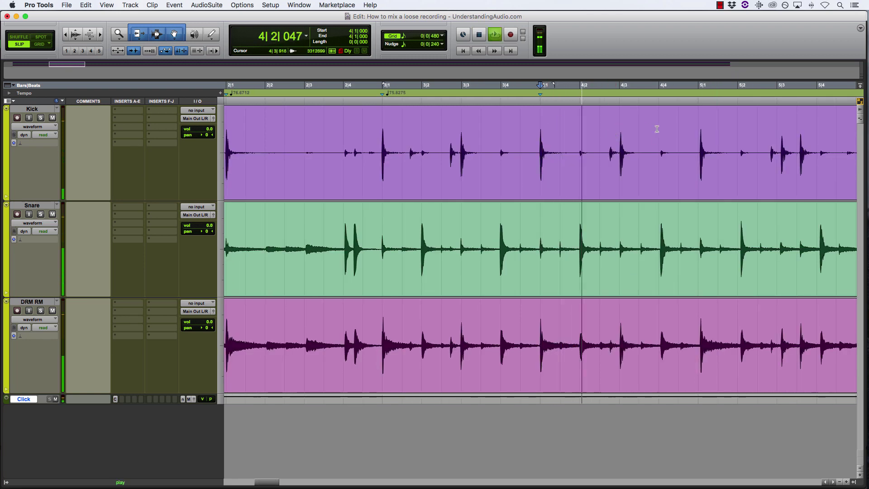
key("space")
- Place the edit cursor on the bar 5 downbeat kick at 5|1|053 and add a Bar|Beat marker there with location 5|1|000
left_click(695, 136)
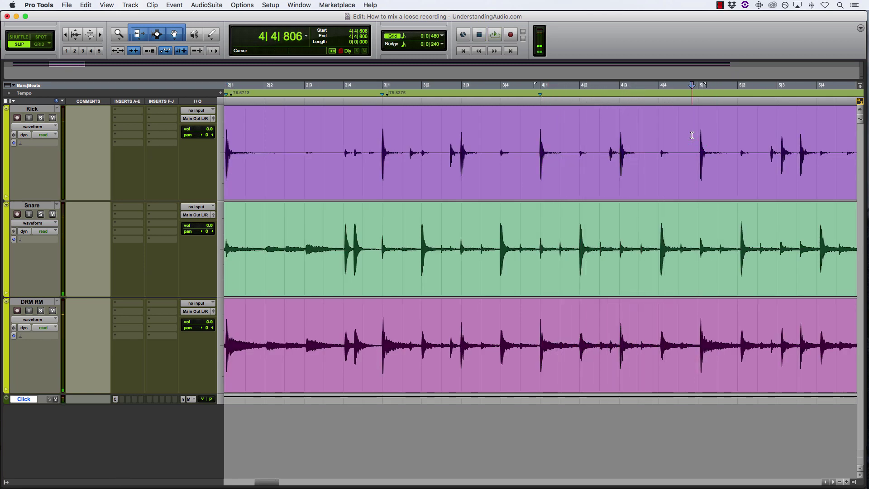
key("super+bracketright")
key("super+bracketright")
key("super+bracketright")
key("super+bracketright")
key("Tab")
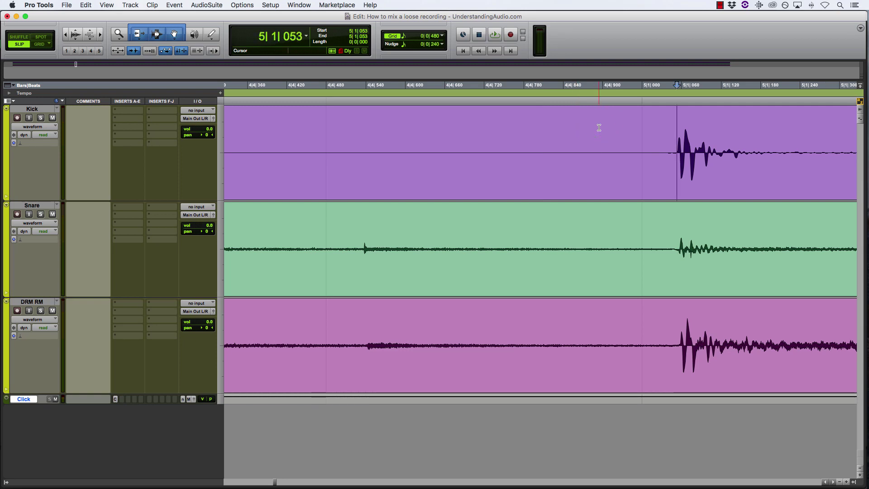
key("super+i")
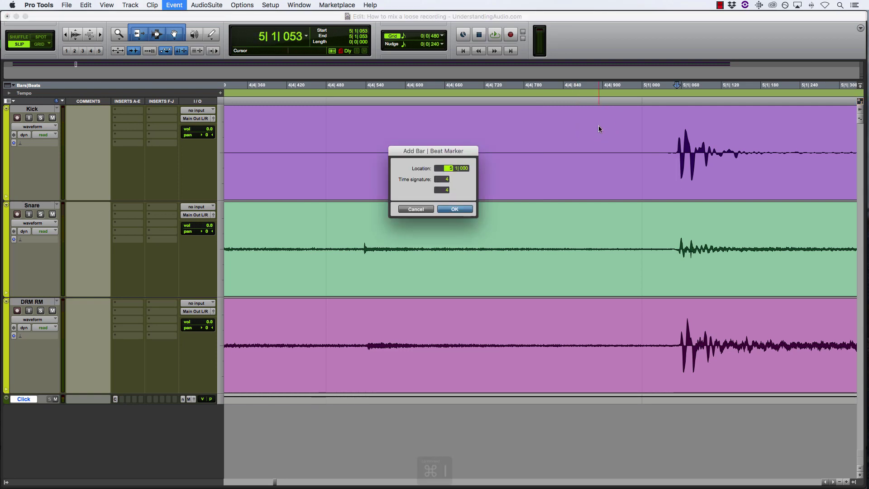
key("Return")
- Play the drums from 5|1|000 to locate the downbeat of bar 6
key("super+bracketleft")
key("super+bracketleft")
key("super+bracketleft")
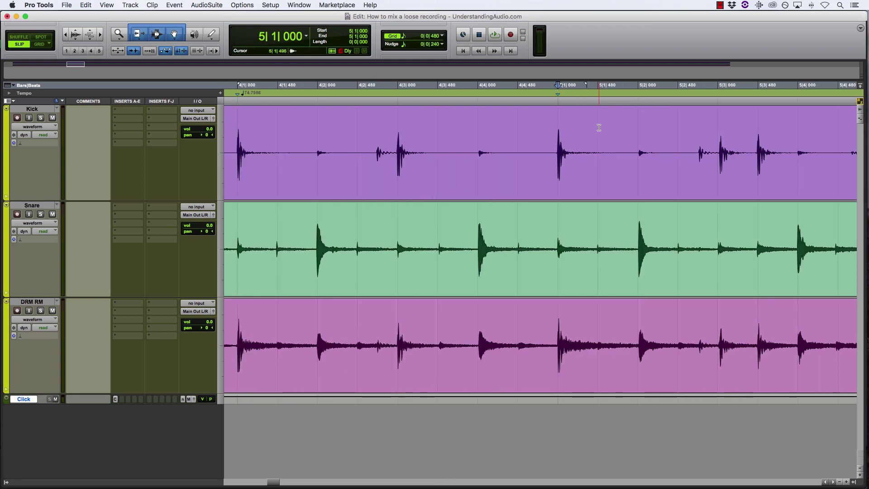
key("space")
key("super+bracketleft")
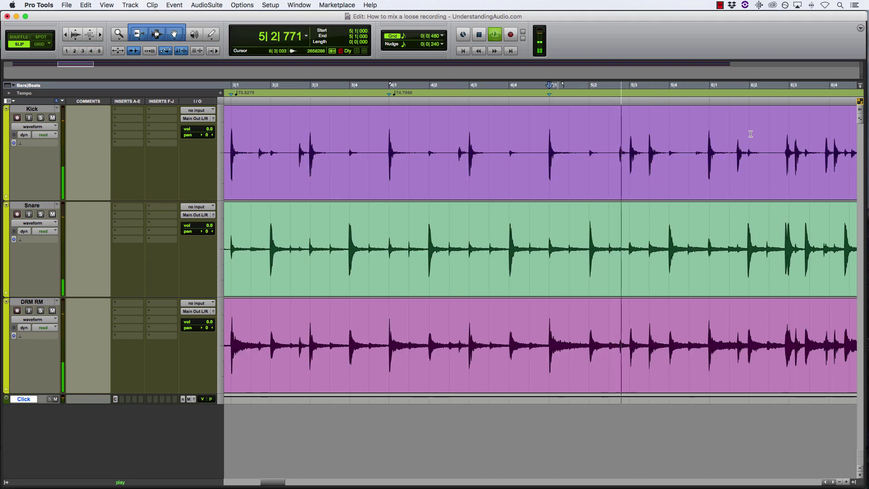
key("space")
- Place the edit cursor on the bar 6 downbeat kick at 5|4|940 and add a Bar|Beat marker there with location 6|1|000
key("super+bracketright")
key("super+bracketright")
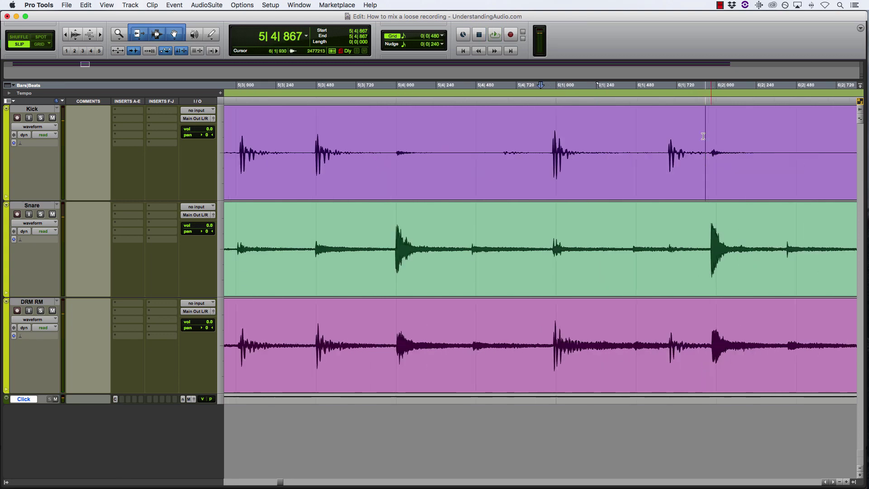
key("super+bracketright")
key("super+bracketright")
left_click(556, 136)
key("super+bracketright")
left_click(557, 136)
key("Tab")
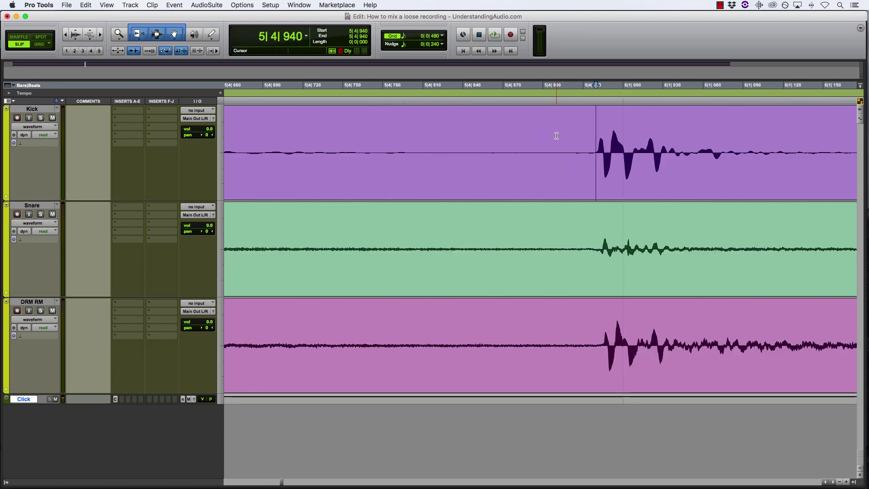
key("super+i")
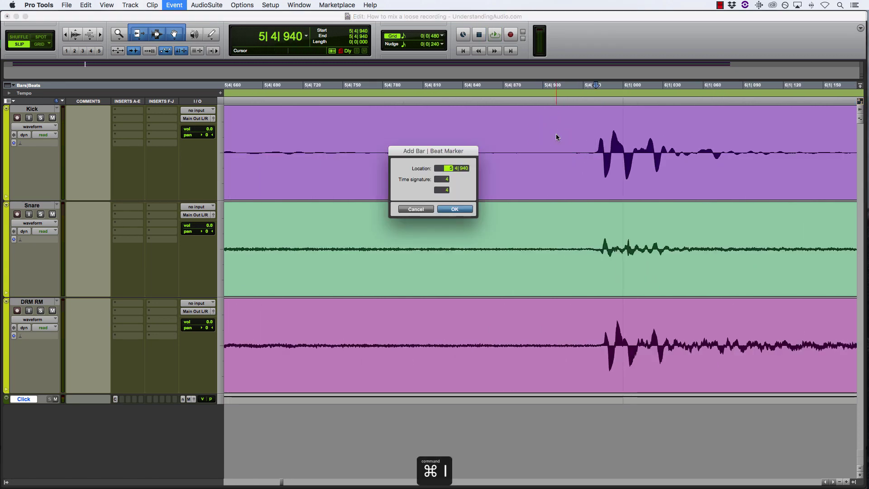
key("Return")
- Examine the tempo markers from bar 1 to bar 6, comparing how the tempo changes from bar to bar
key("super+bracketleft")
key("super+bracketleft")
key("super+bracketleft")
key("super+bracketleft")
key("super+bracketleft")
key("super+bracketleft")
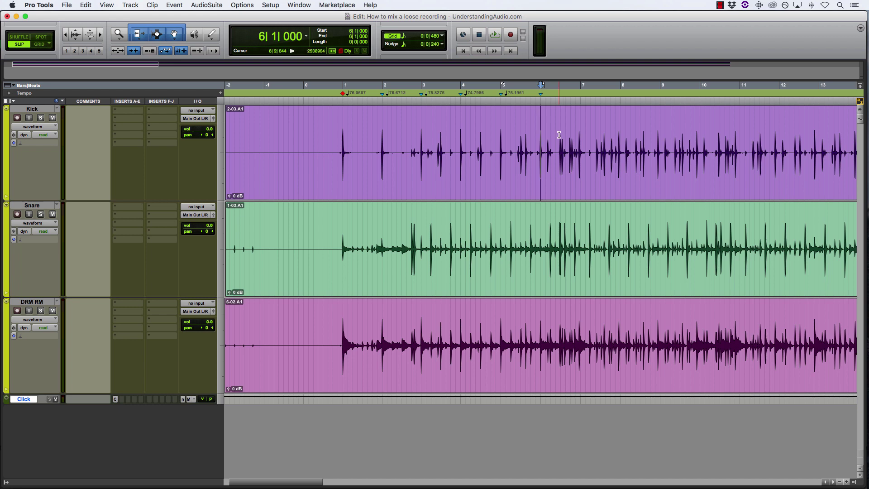
left_click(376, 123)
key("super+bracketright")
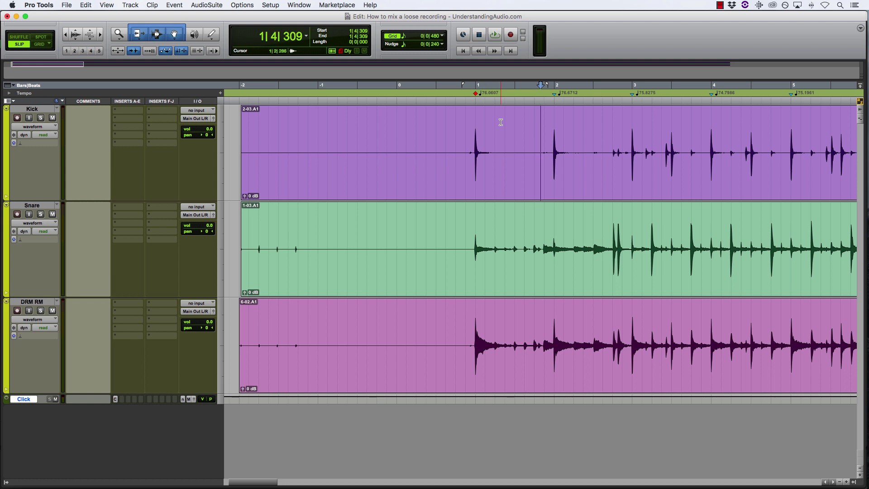
scroll(501, 121, "left", 1)
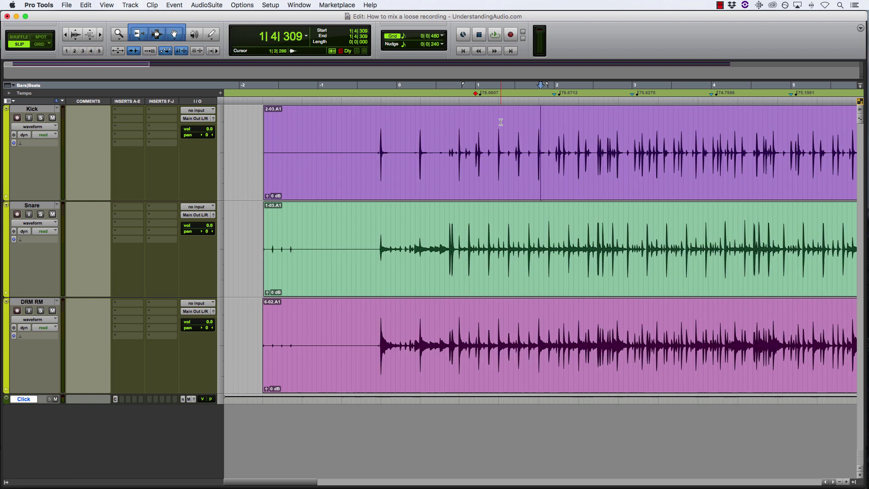
left_click(411, 116)
left_click(541, 116)
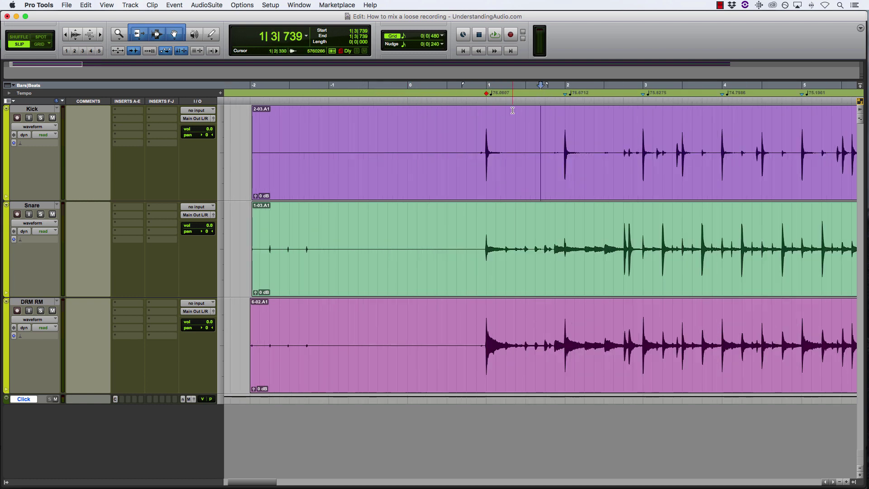
key("alt+Tab")
scroll(572, 117, "right", 5)
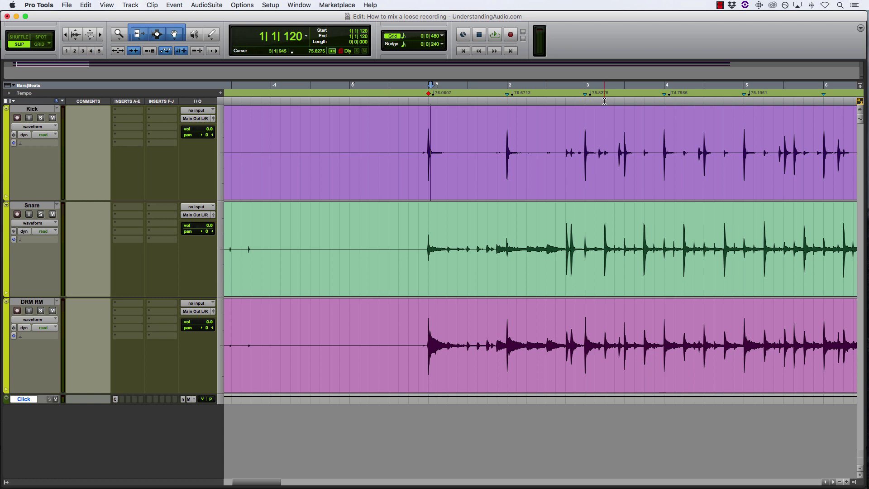
scroll(605, 101, "right", 6)
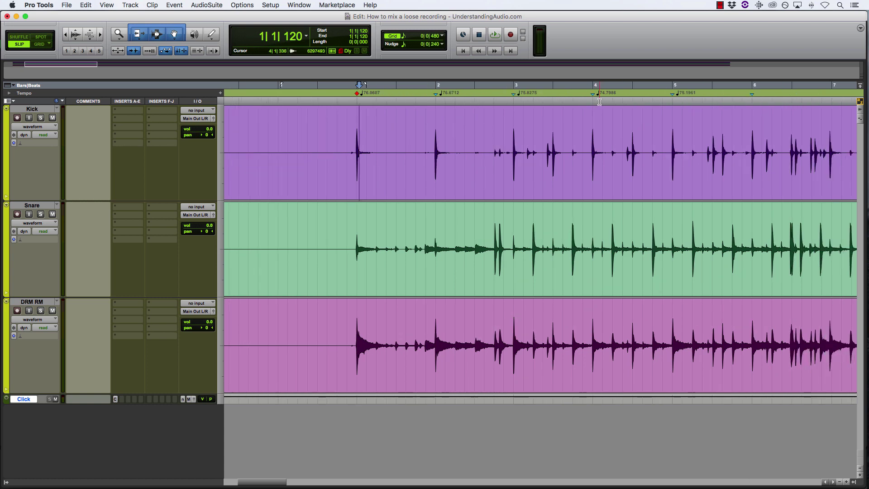
scroll(599, 102, "right", 6)
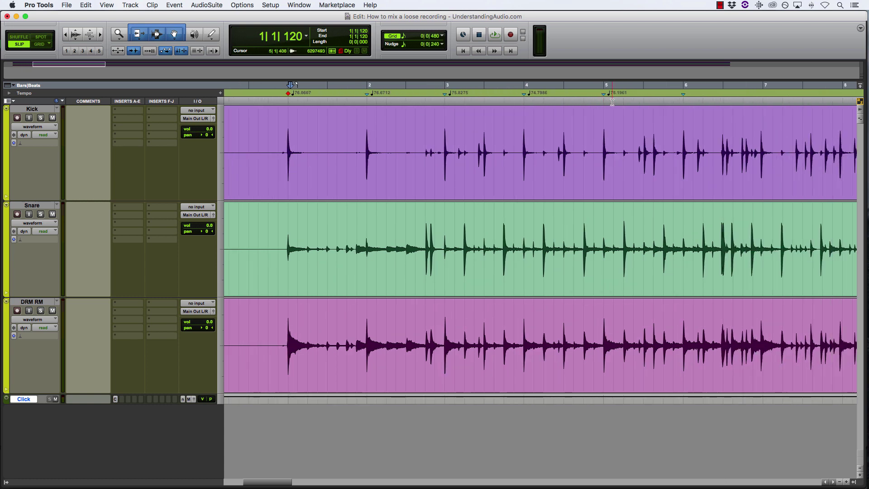
key("super+bracketleft")
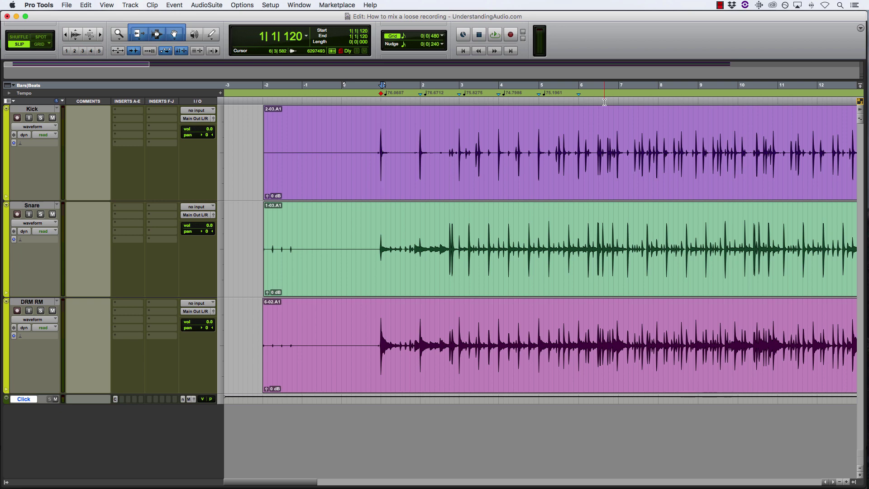
key("super+bracketleft")
key("super+bracketleft")
key("super+bracketleft")
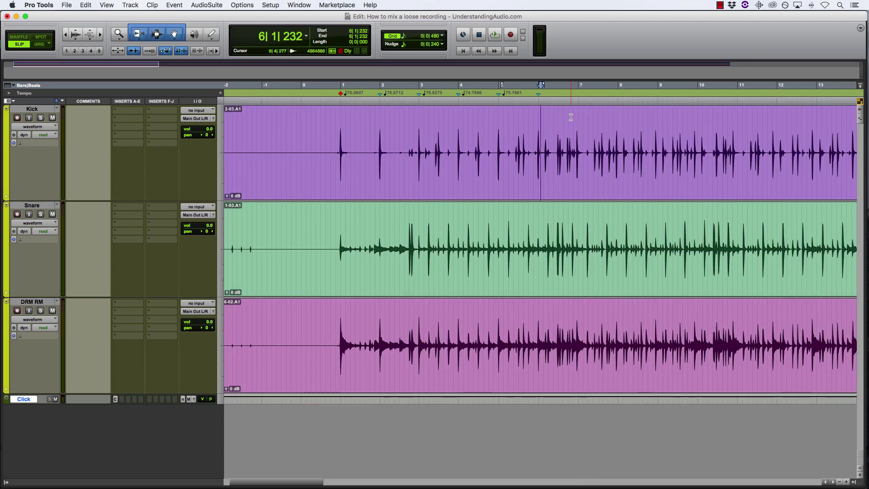
- Place the edit cursor near the bar 6 downbeat in the Kick track and play the drums from there
left_click(541, 120)
key("super+bracketright")
key("super+bracketright")
key("super+bracketright")
key("super+bracketright")
key("space")
- Review the tempo map across the whole song, examining the tempo values at the individual bar markers
key("super+bracketleft")
key("super+bracketleft")
key("super+bracketleft")
key("super+bracketleft")
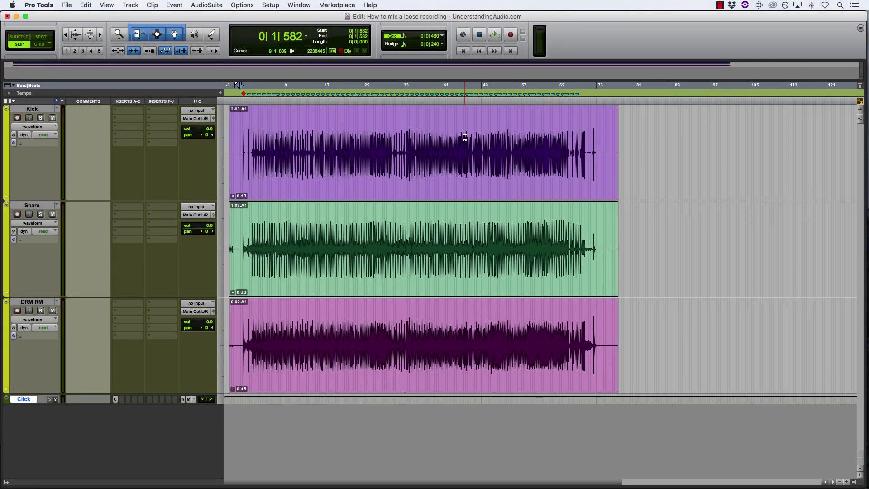
key("super+bracketright")
key("super+bracketright")
key("super+bracketright")
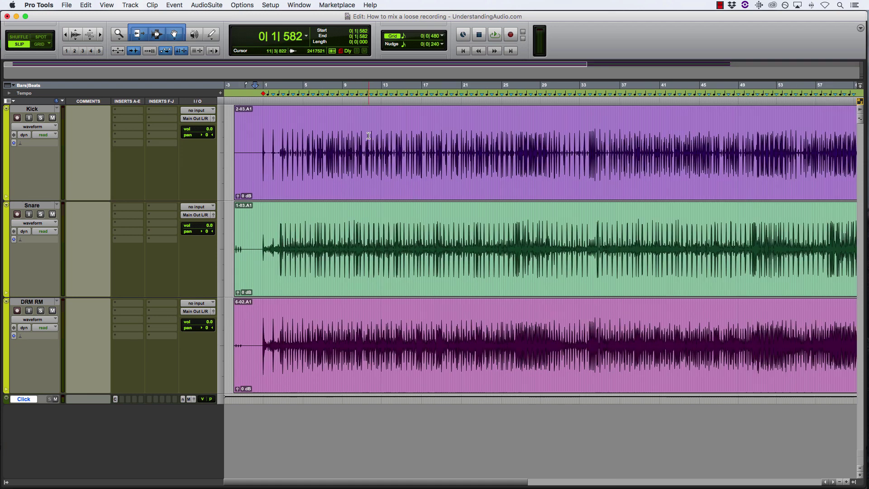
key("super+bracketleft")
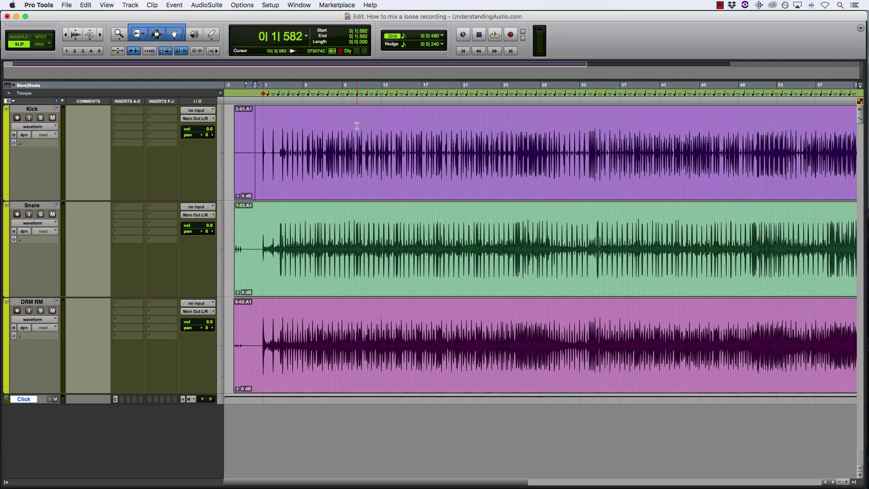
key("super+bracketright")
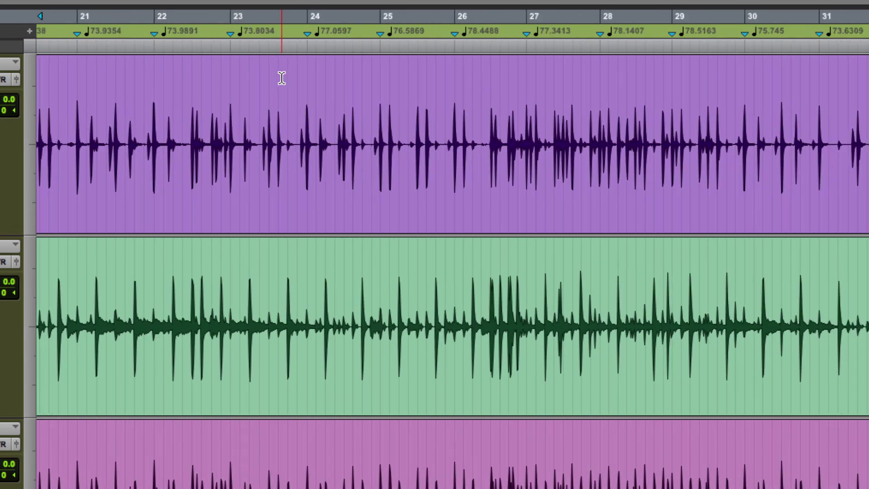
- Play the drums from a further point along the Kick track to check the hits against the bar markers
key("space")
left_click(504, 77)
key("space")
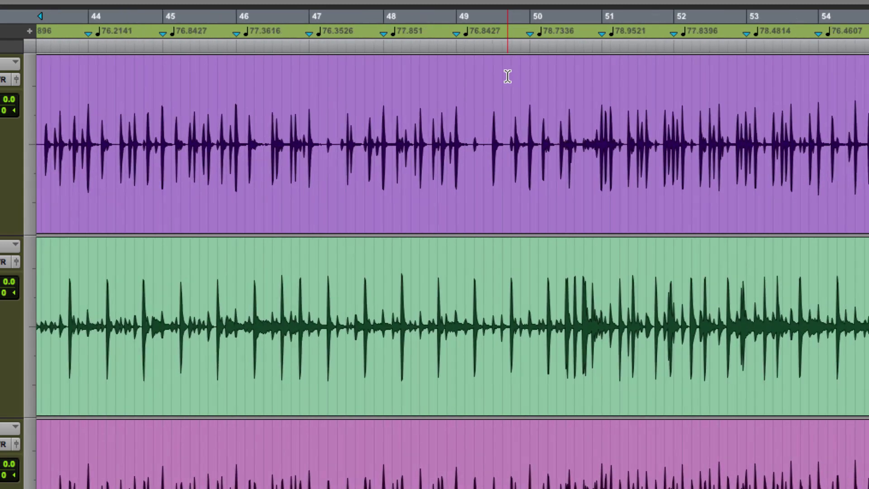
- Return to the start of the song and play the drums from the bar 1 downbeat kick at 0|4|837
key("ctrl+alt+bracketleft")
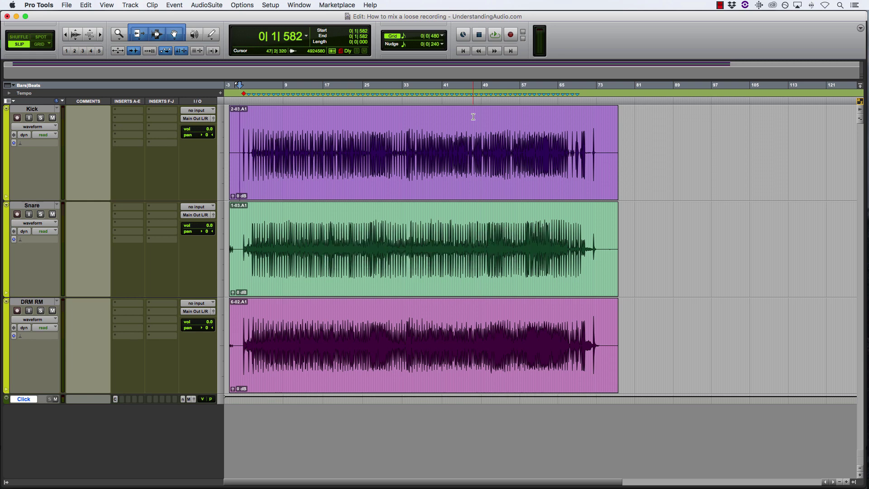
key("super+bracketright")
key("super+bracketright")
key("super+bracketright")
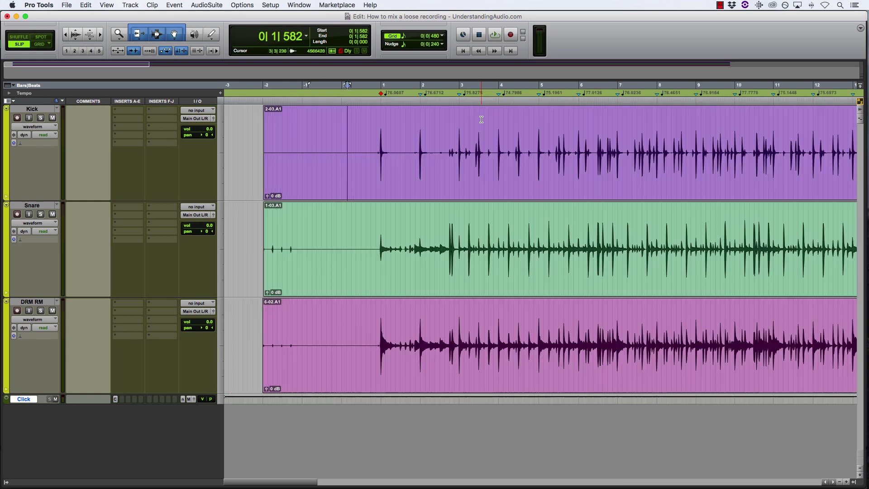
left_click(380, 118)
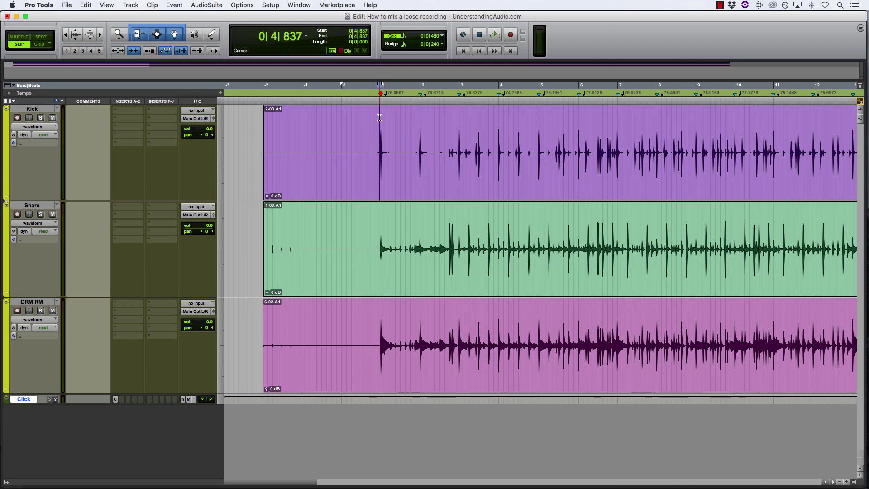
key("space")
key("super+bracketleft")
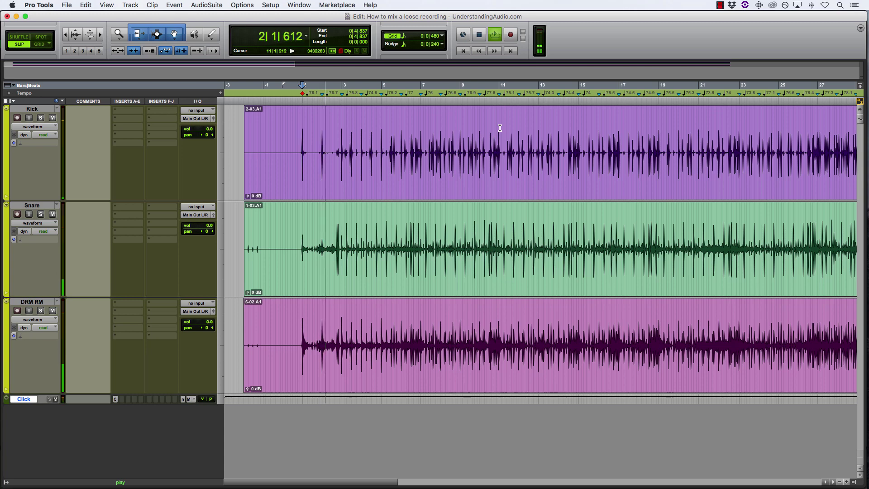
key("super+bracketright")
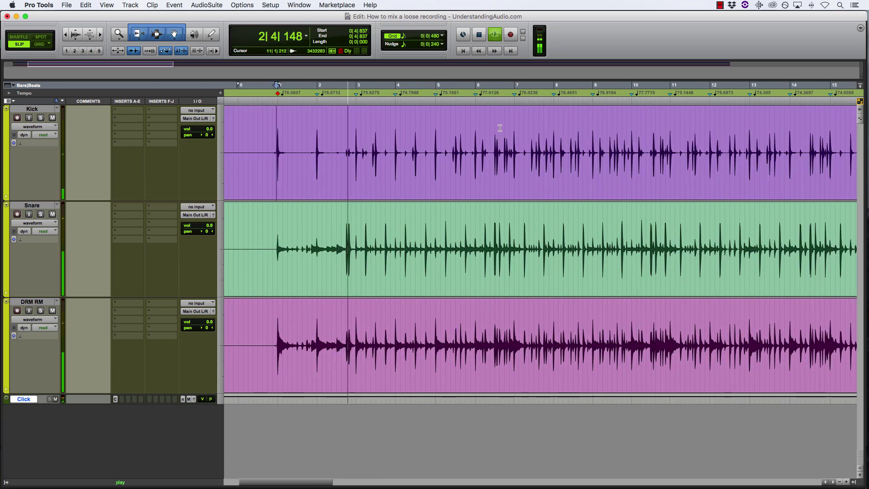
key("super+bracketleft")
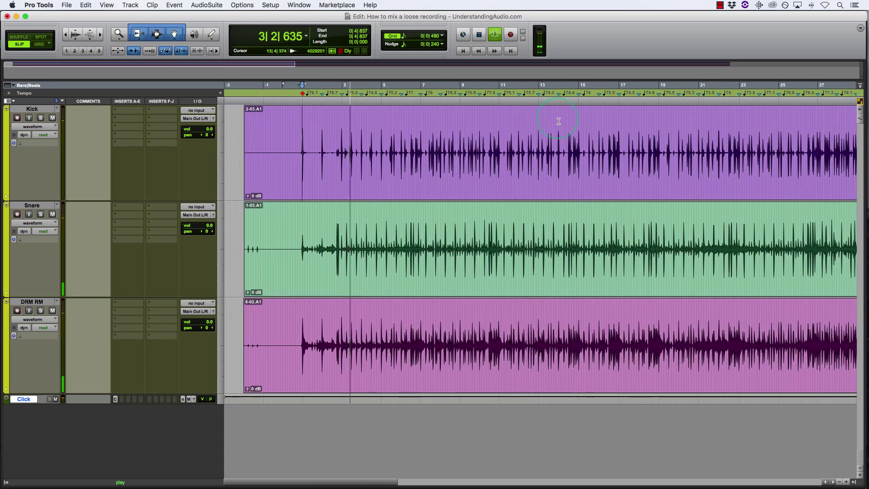
- Move playback to the bar 14 downbeat at 13|4|805 in the Kick track to check the grid there
left_click(558, 121)
key("super+bracketright")
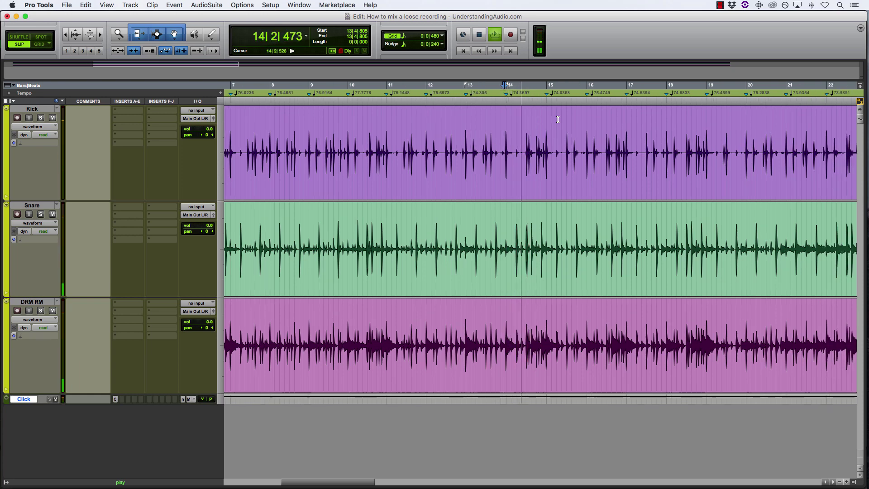
scroll(579, 122, "right", 2)
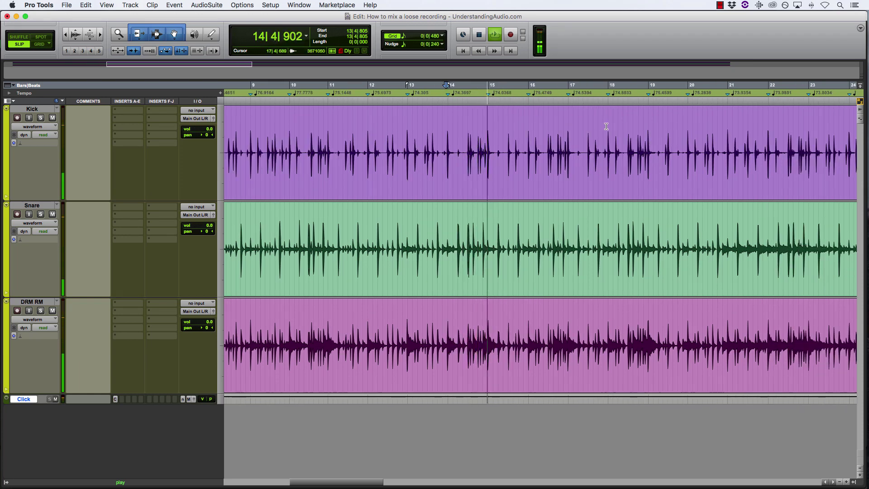
- Play the drums from the bar 20 downbeat at 19|4|861 and compare the hits with the bar lines
key("space")
left_click(687, 118)
key("super+bracketright")
key("space")
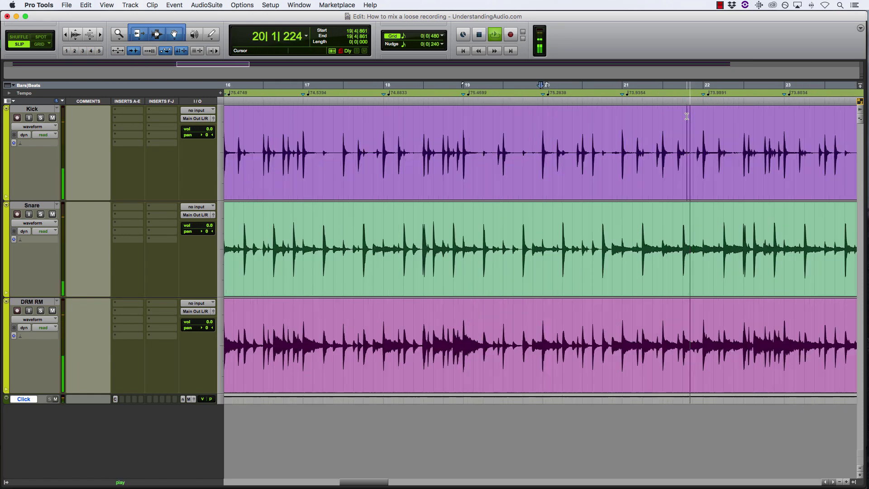
key("super+bracketleft")
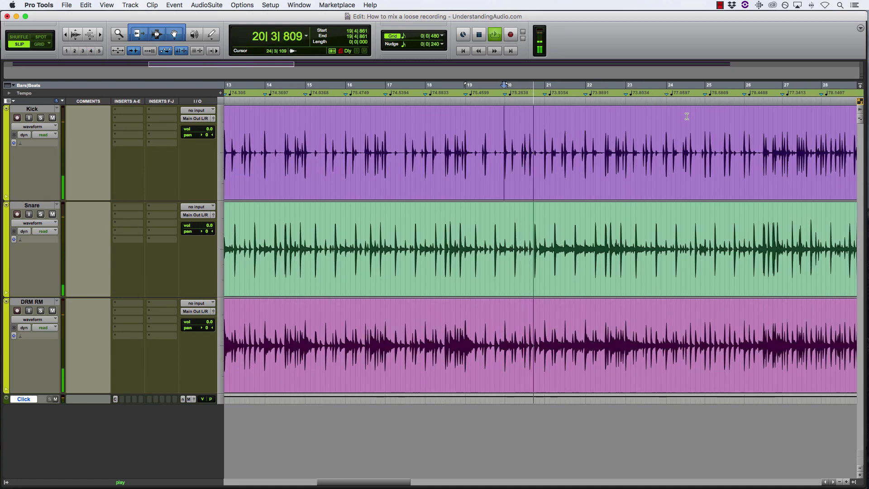
key("super+bracketleft")
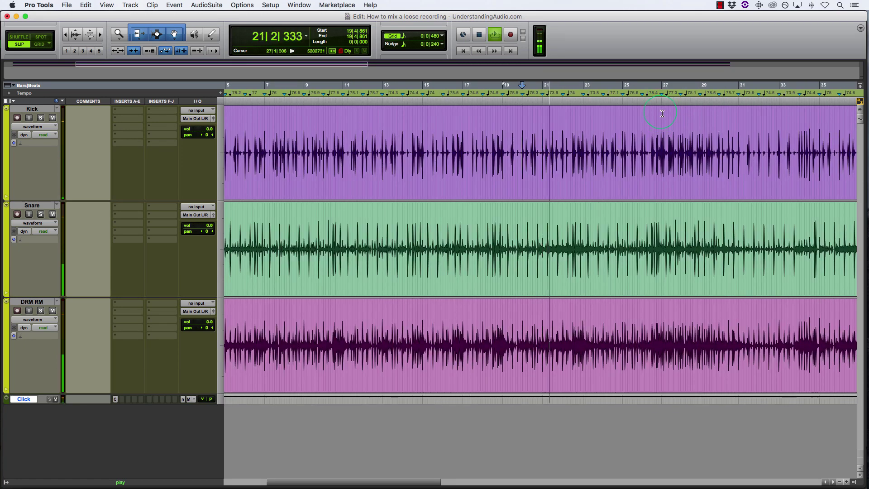
- Play the drums from the bar 27 downbeat at 26|4|815 to check the mapped tempo there
key("space")
left_click(663, 114)
key("super+bracketright")
key("space")
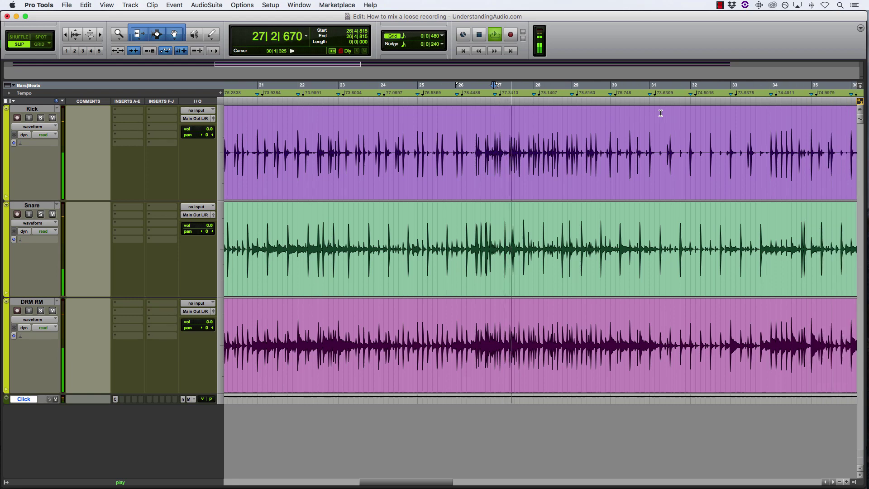
- Play the drums from 34|1|905 in the Kick track, check the alignment with the bars, and stop playback
key("super+bracketleft")
key("space")
left_click(660, 114)
key("space")
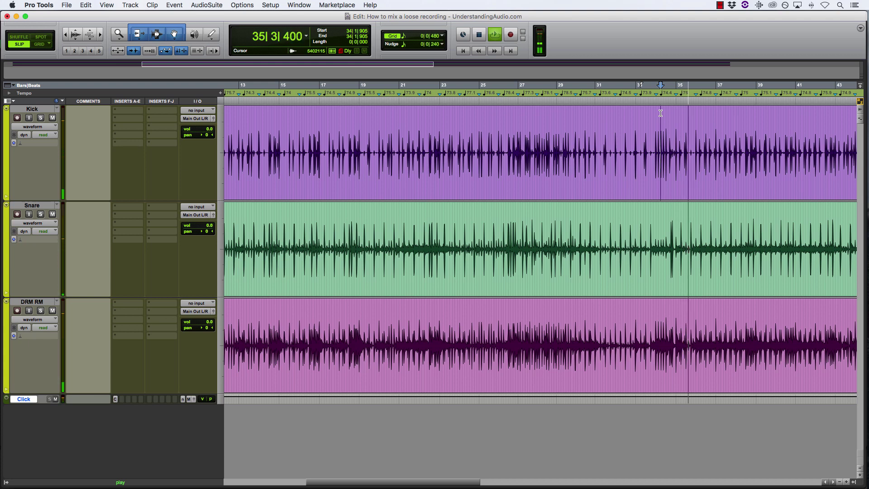
key("space")
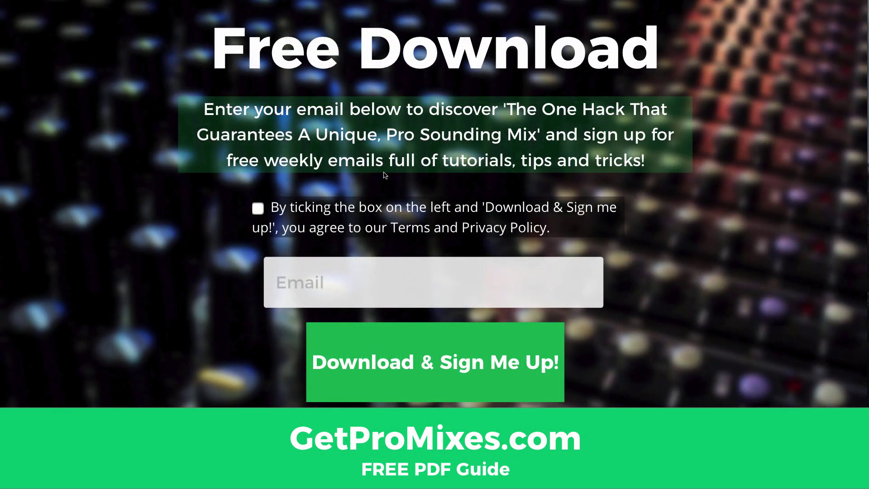
- Switch to the GetProMixes.com free PDF guide page and agree to its Terms and Privacy Policy
left_click(258, 209)
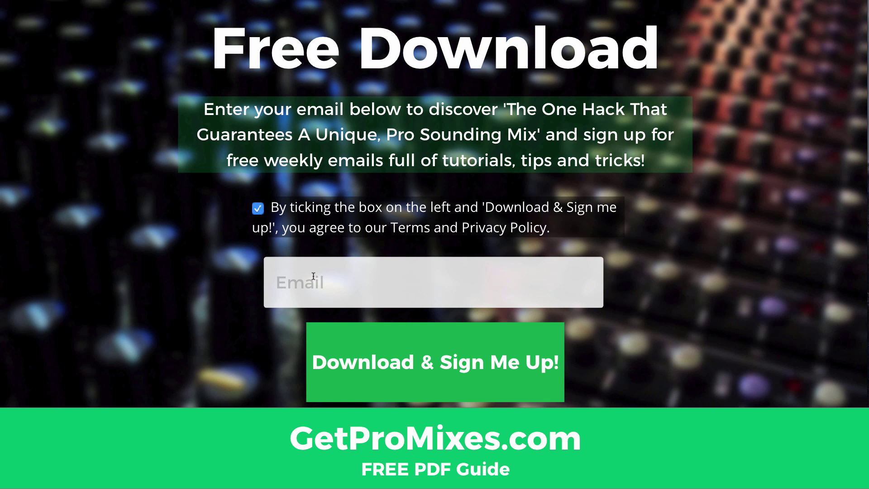